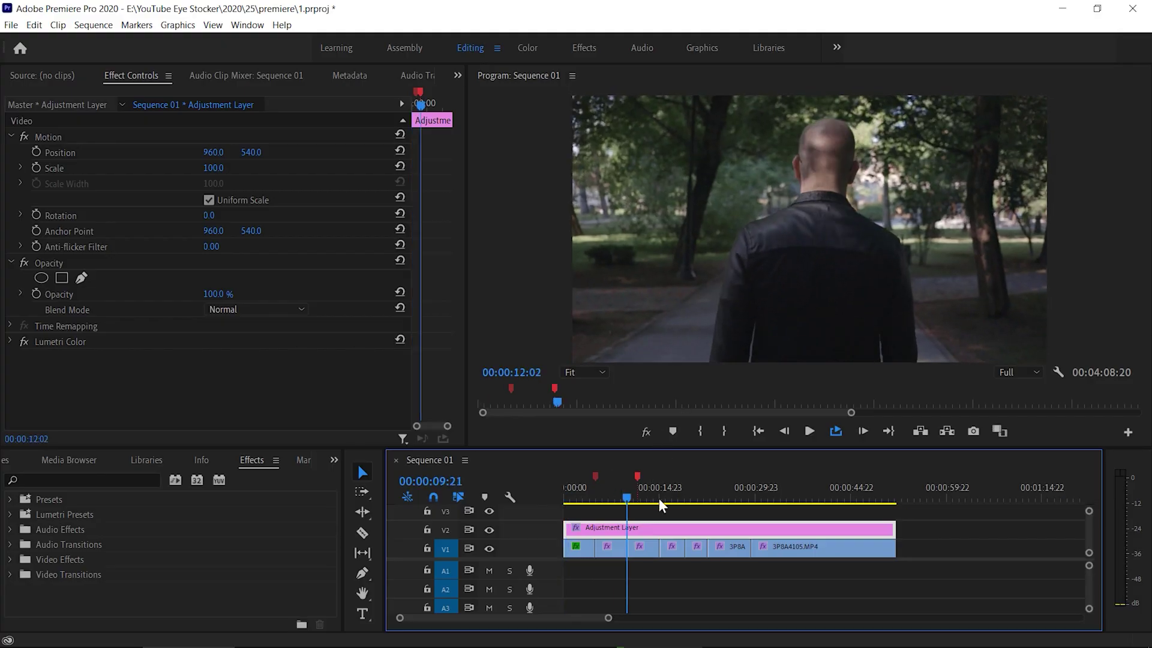
# Play Sequence 01 from a later shot to preview the ungraded park clips.
pyautogui.click(670, 498)
pyautogui.press('space')
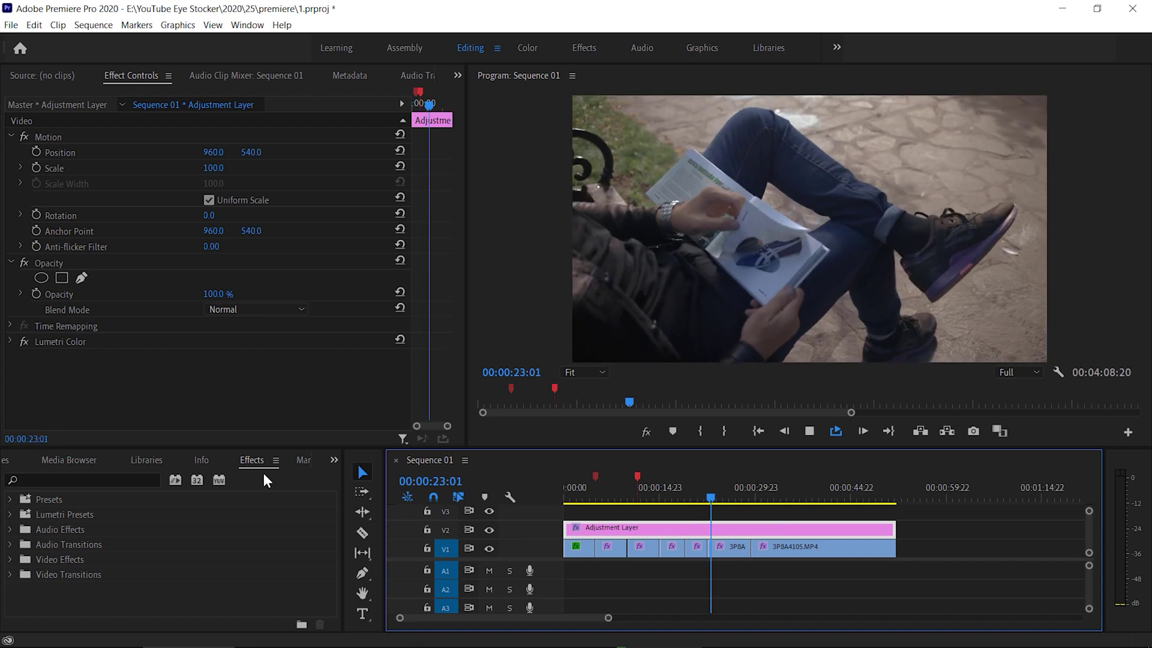
# Find FilmConvert in the Effects panel and add FilmConvert Nitrate to the adjustment layer.
pyautogui.click(125, 480)
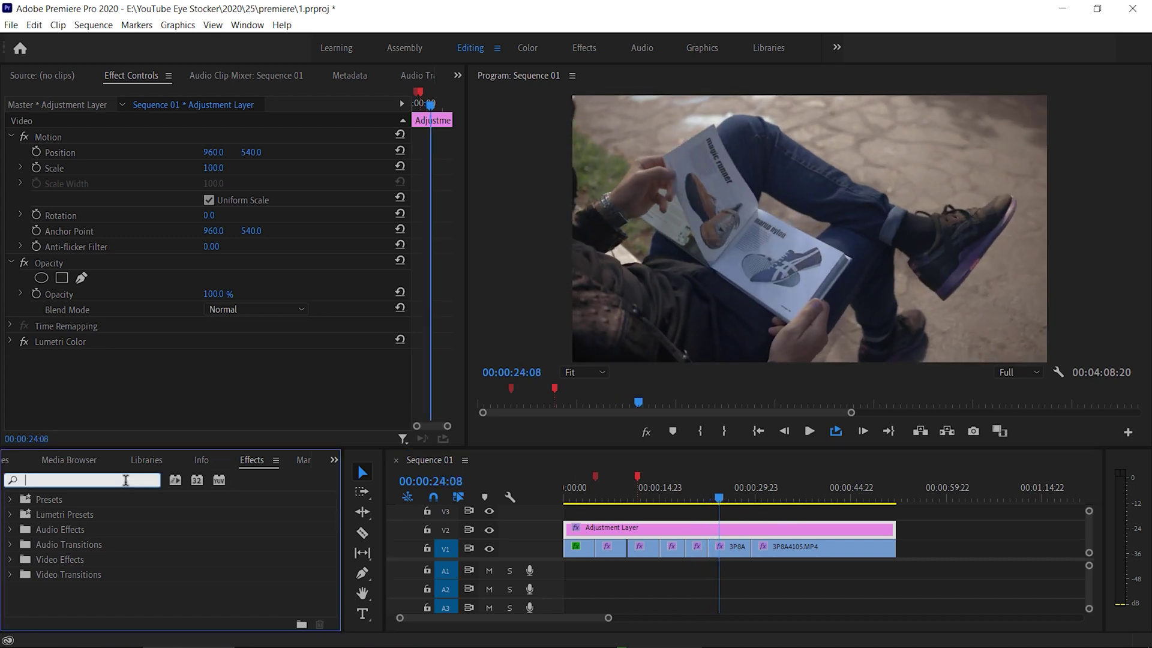
pyautogui.write('filmconvert')
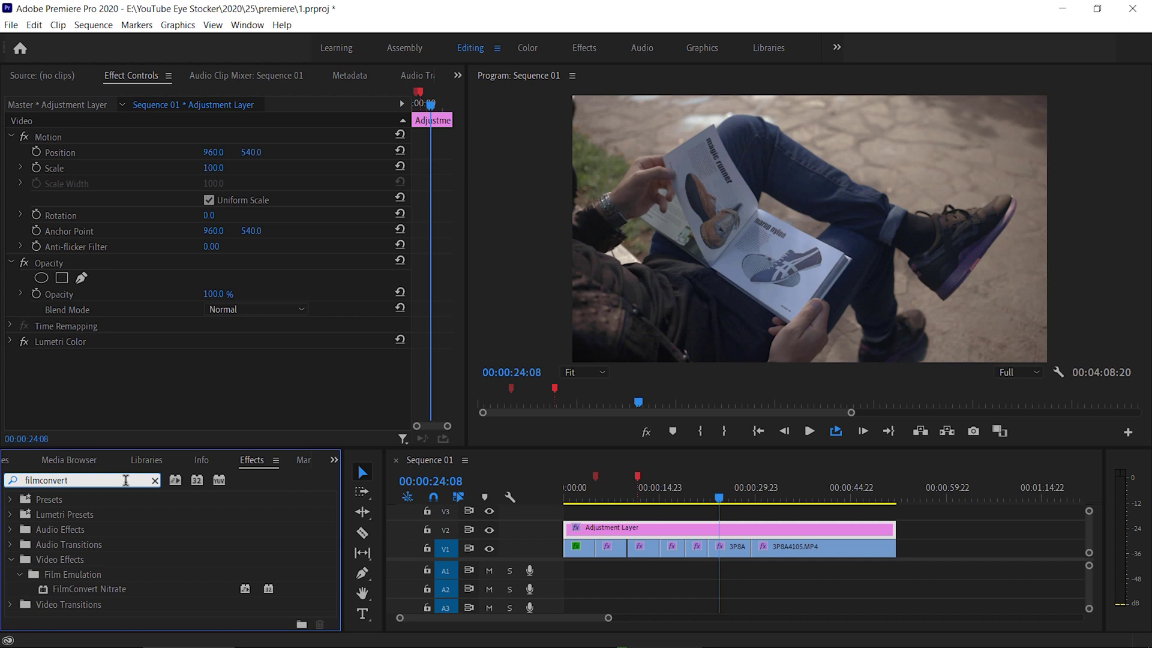
pyautogui.moveTo(93, 590); pyautogui.dragTo(149, 386)
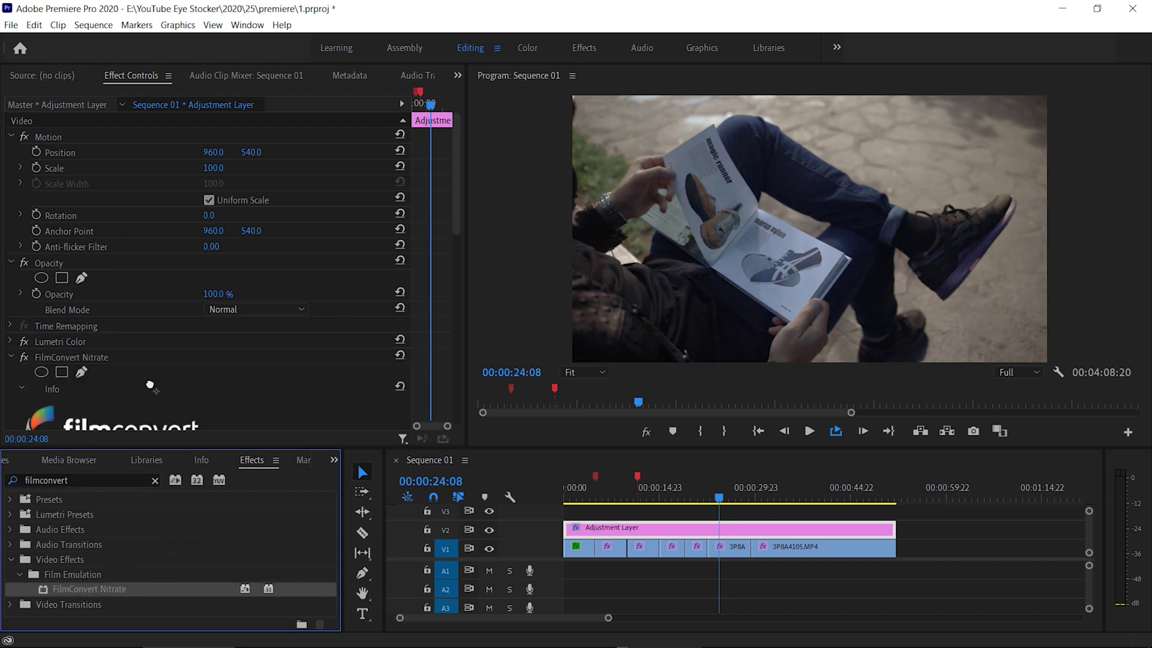
pyautogui.moveTo(455, 197); pyautogui.dragTo(450, 298)
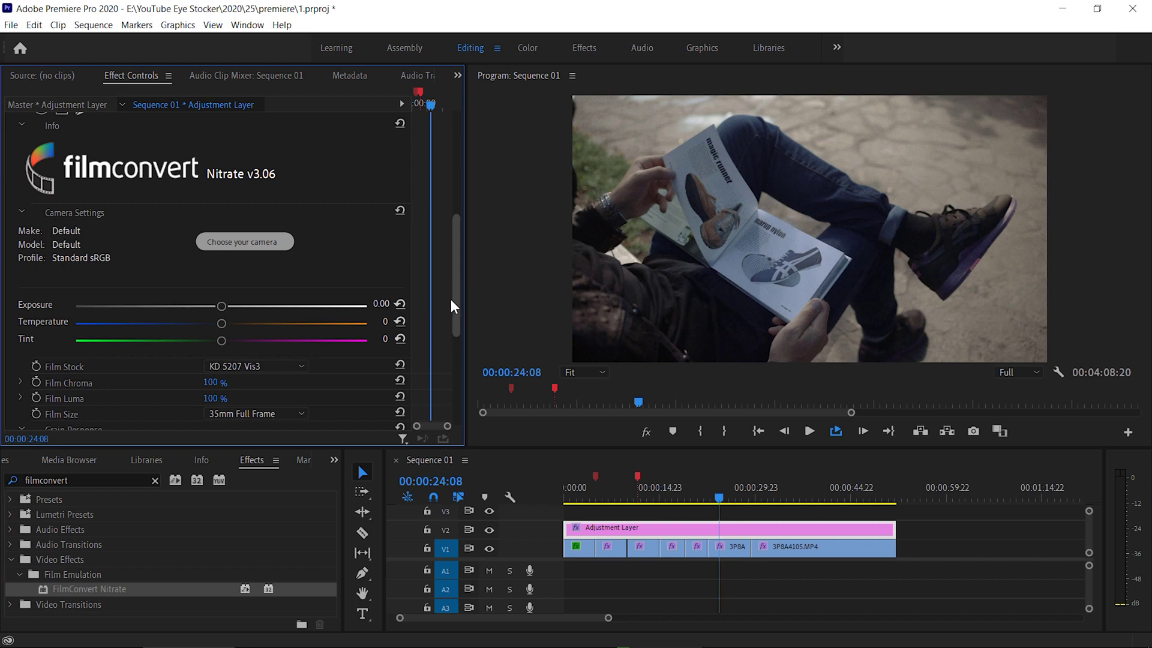
pyautogui.moveTo(449, 298)
pyautogui.mouseDown()
pyautogui.moveTo(444, 403)
pyautogui.moveTo(432, 279)
pyautogui.mouseUp()
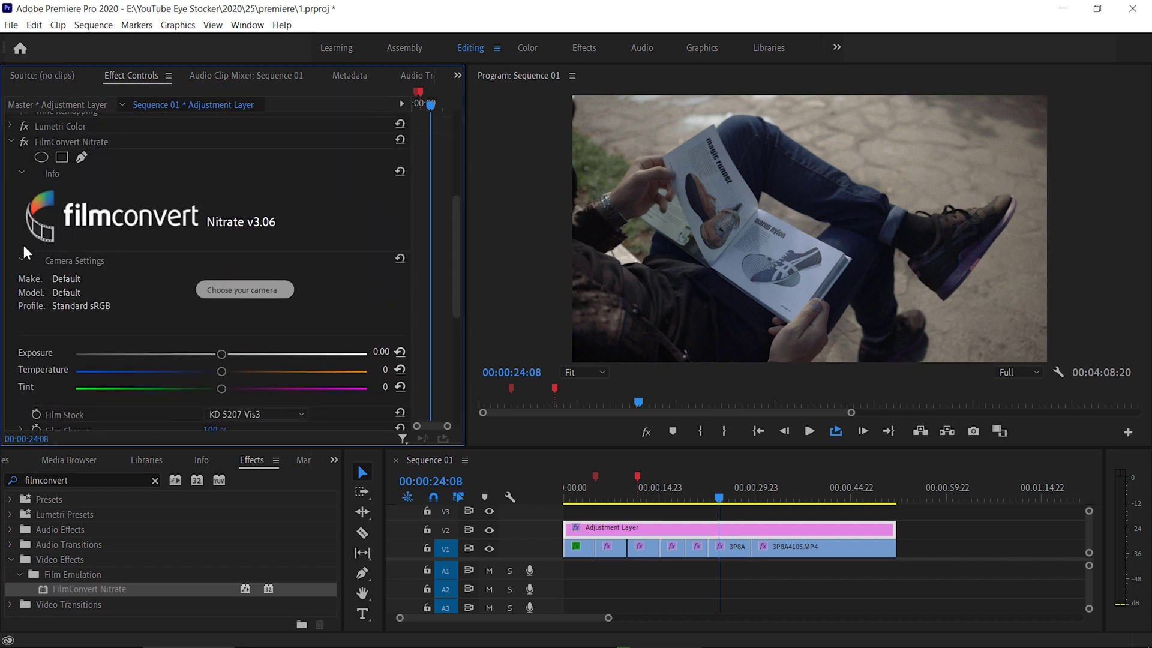
# Set the FilmConvert camera to Canon make, EOS-R model and Neutral profile, and apply it.
pyautogui.click(228, 291)
pyautogui.click(203, 266)
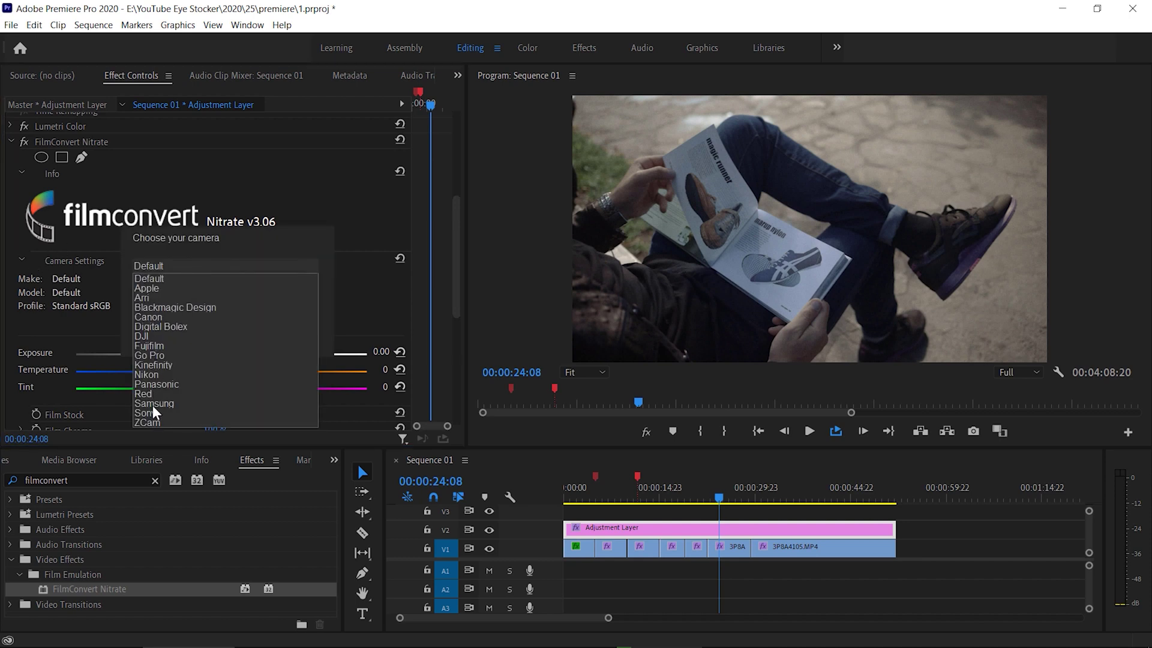
pyautogui.click(154, 315)
pyautogui.click(177, 289)
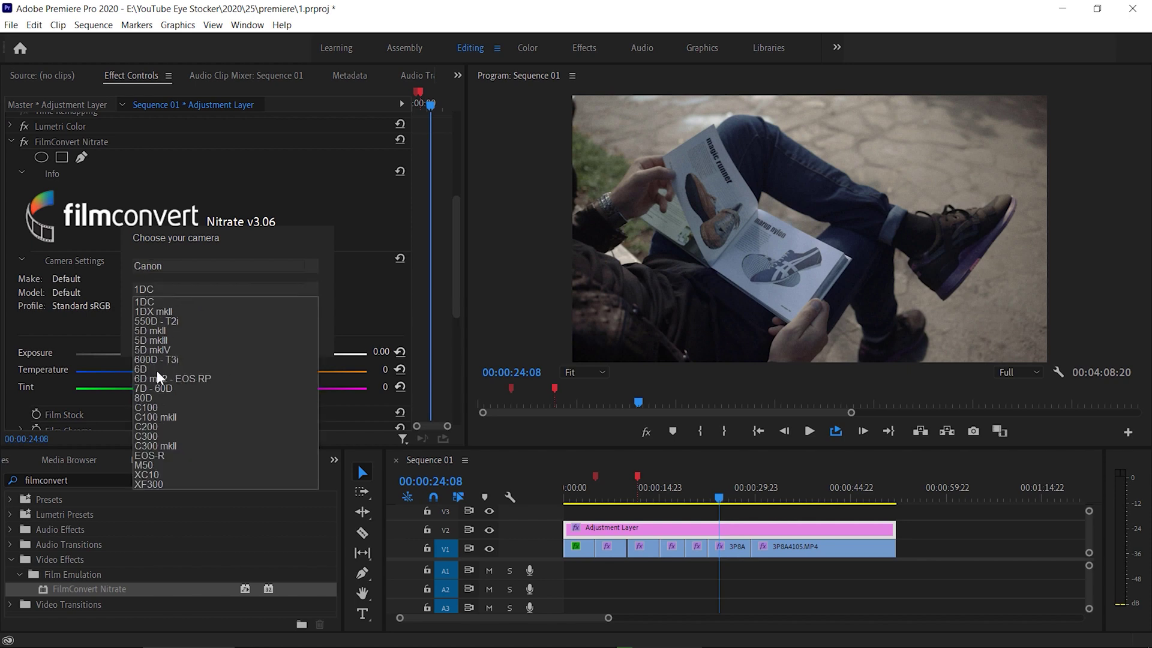
pyautogui.click(156, 455)
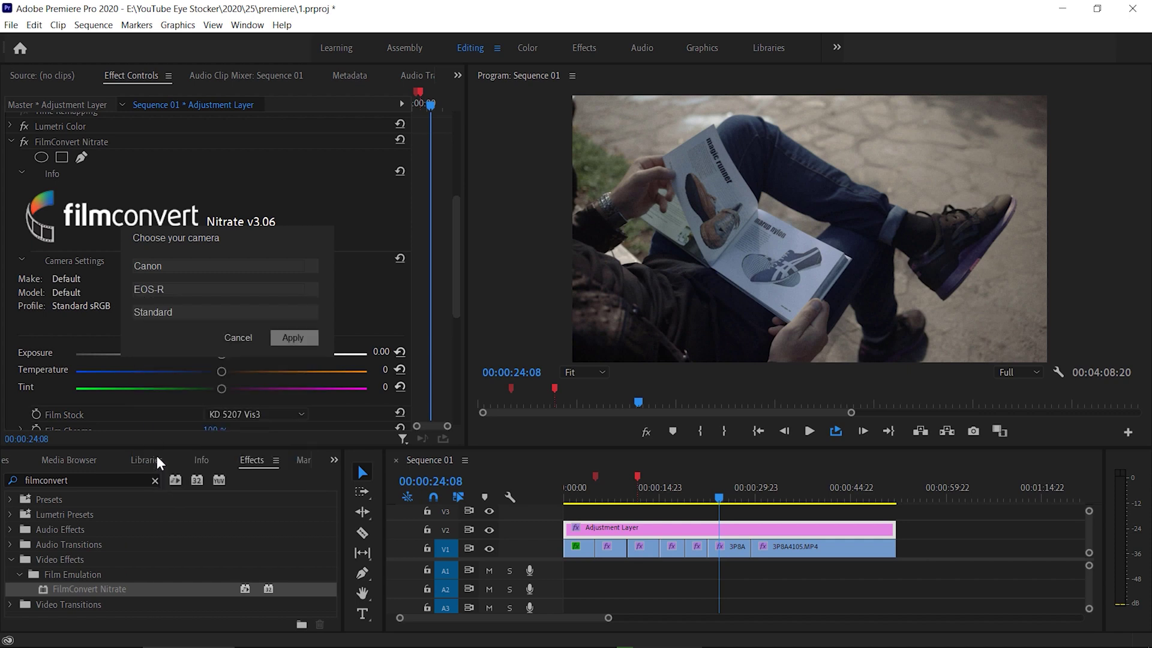
pyautogui.click(178, 314)
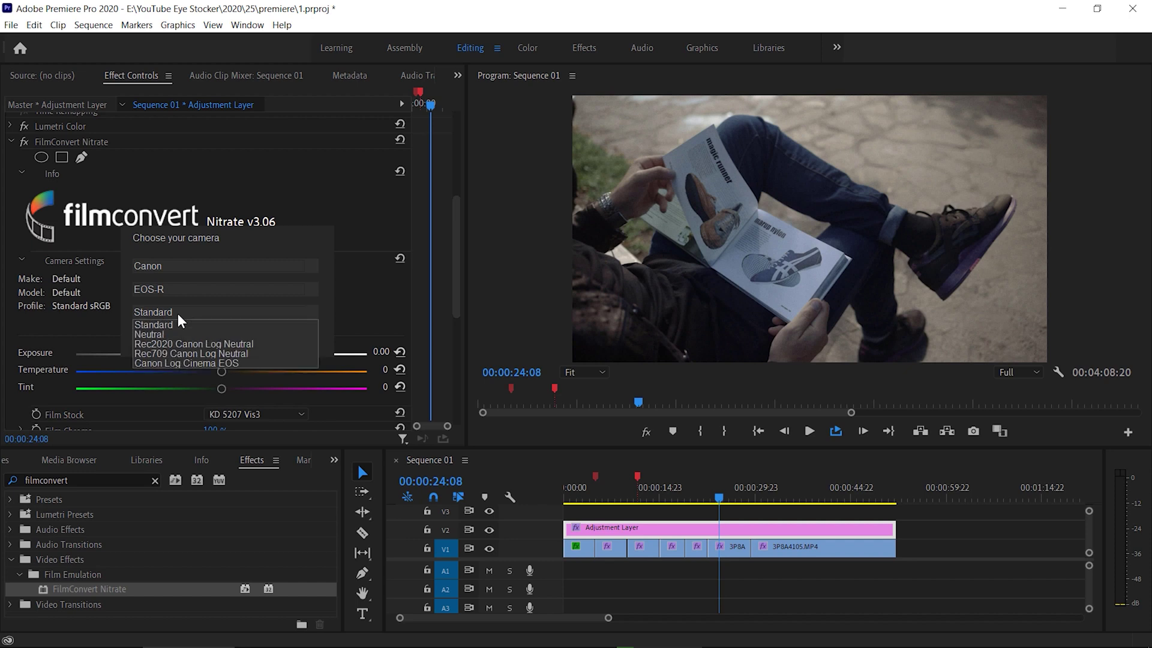
pyautogui.click(149, 334)
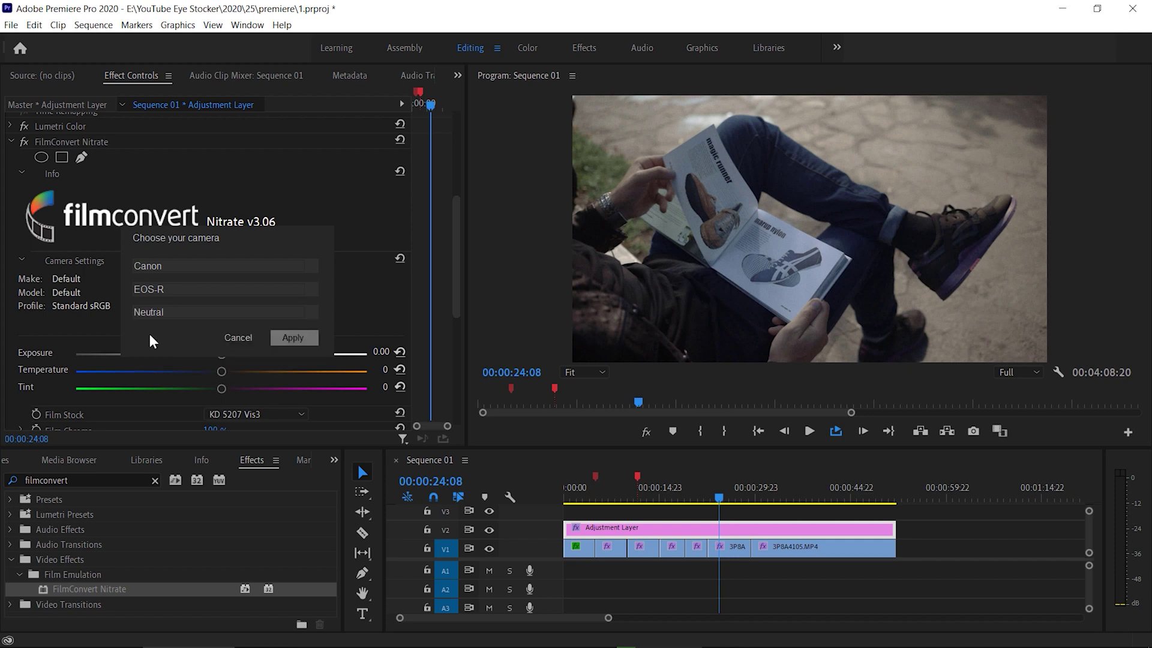
pyautogui.click(298, 339)
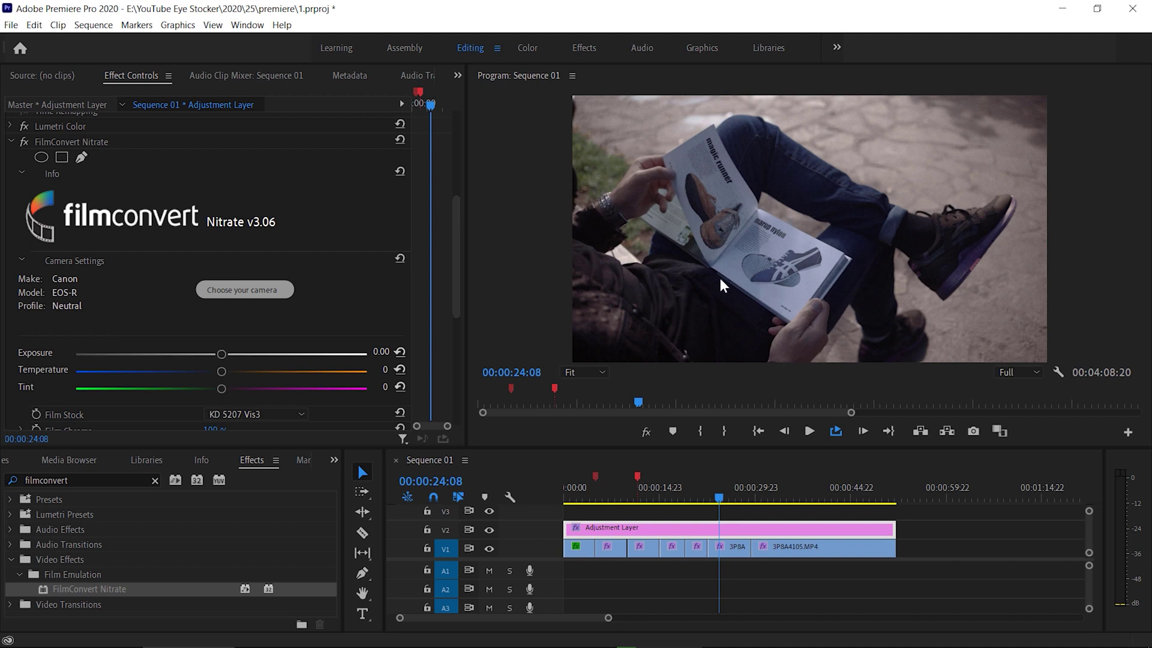
# Stop playback on the bench shot, test raising the exposure, then reset it to zero.
pyautogui.click(677, 495)
pyautogui.press('space')
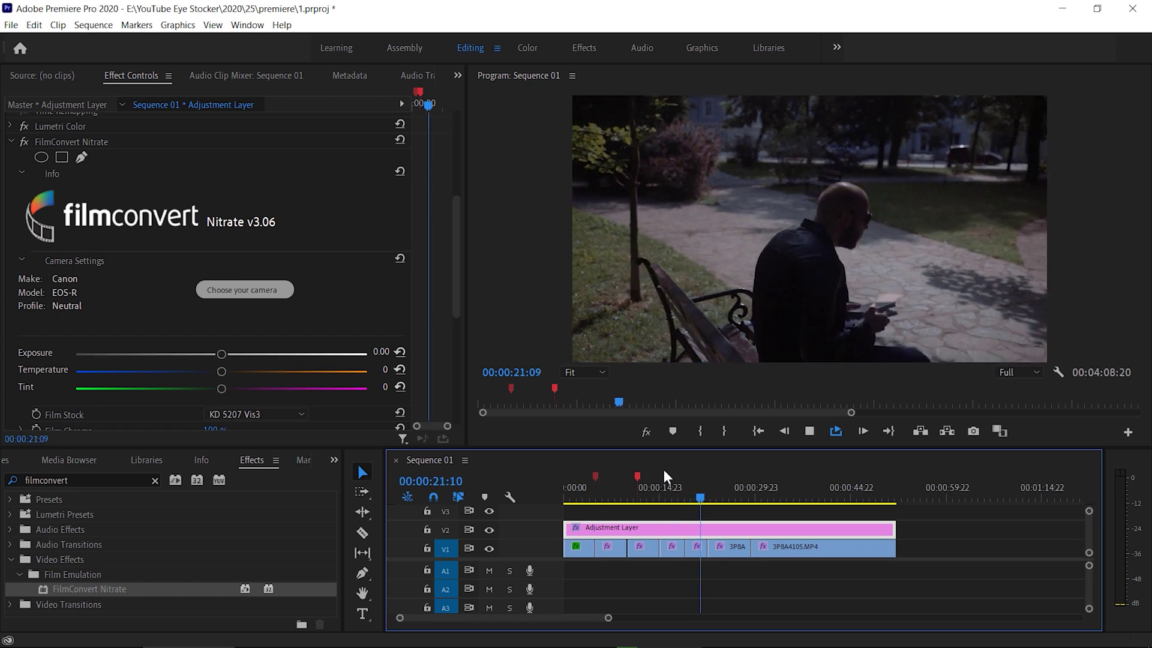
pyautogui.press('space')
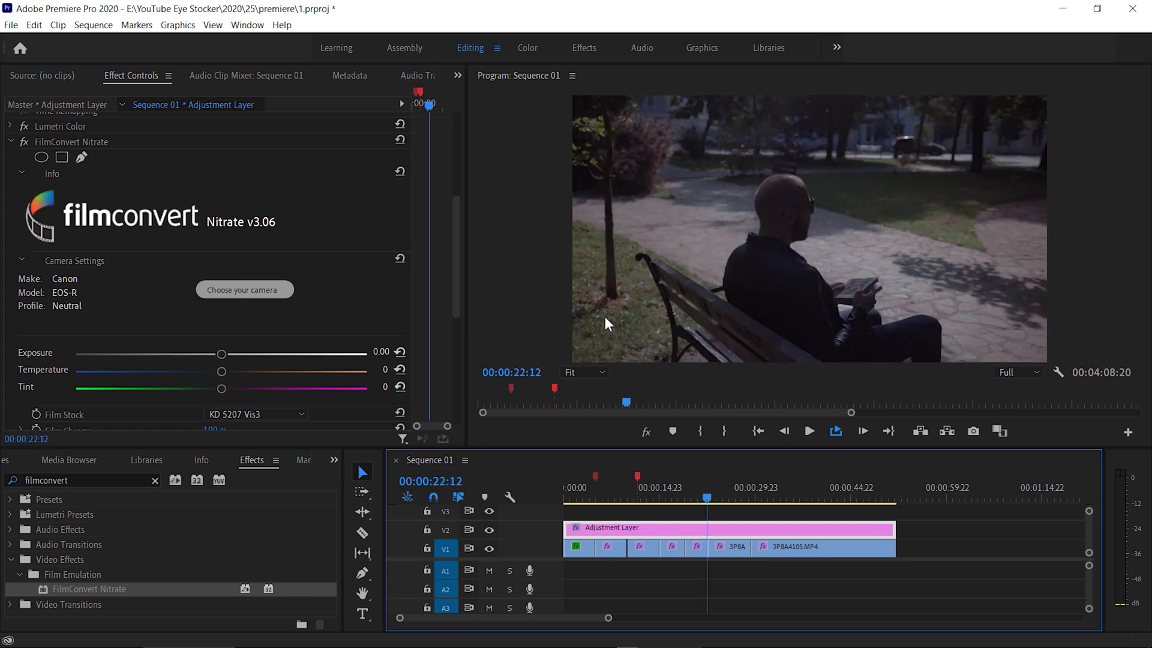
pyautogui.moveTo(456, 239); pyautogui.dragTo(460, 273)
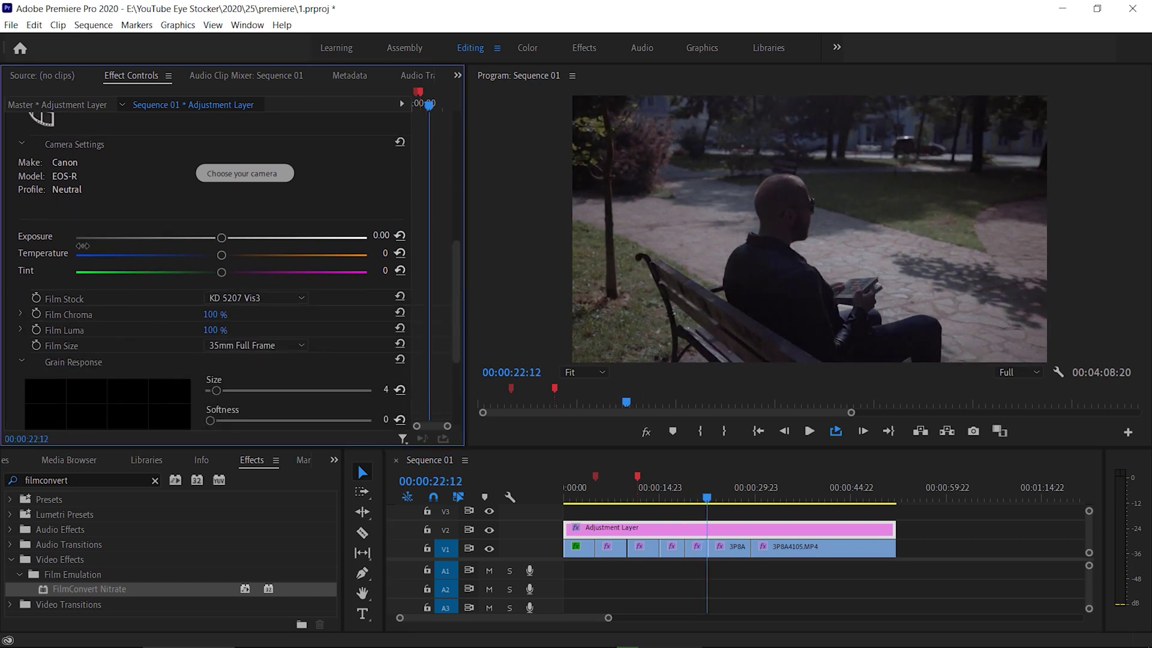
pyautogui.moveTo(222, 238); pyautogui.dragTo(271, 249)
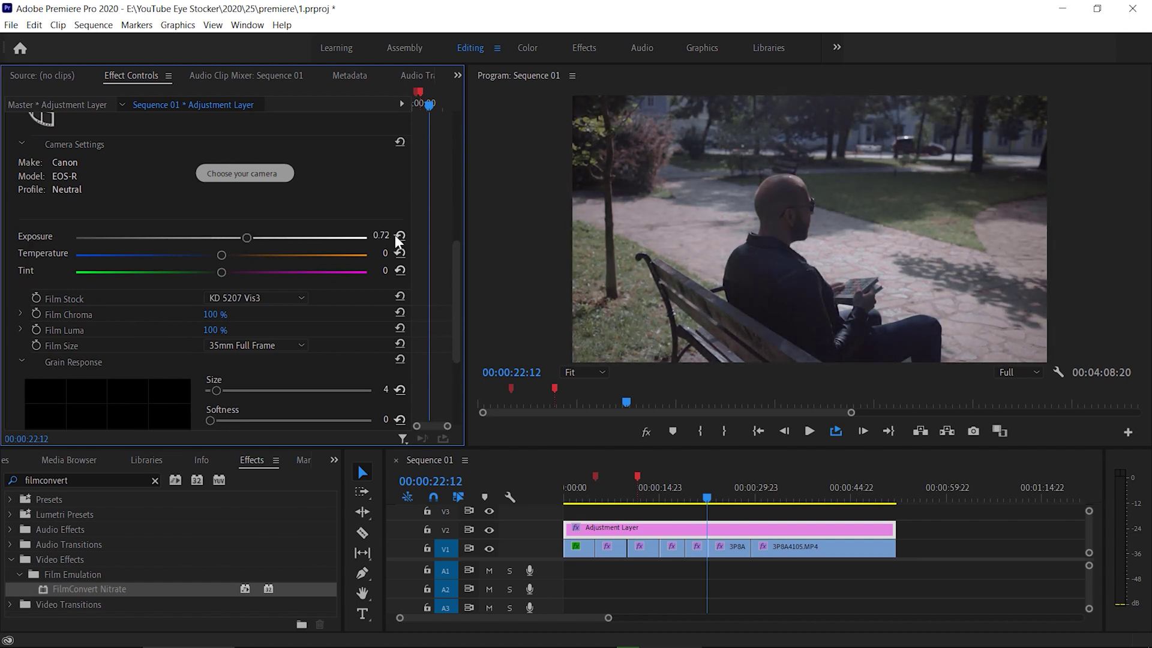
pyautogui.click(397, 236)
# Try the KD 5213 Vis3, FJ 8543 VD, FJ 8553 ET and FJ 8563 RL film stocks.
pyautogui.click(257, 299)
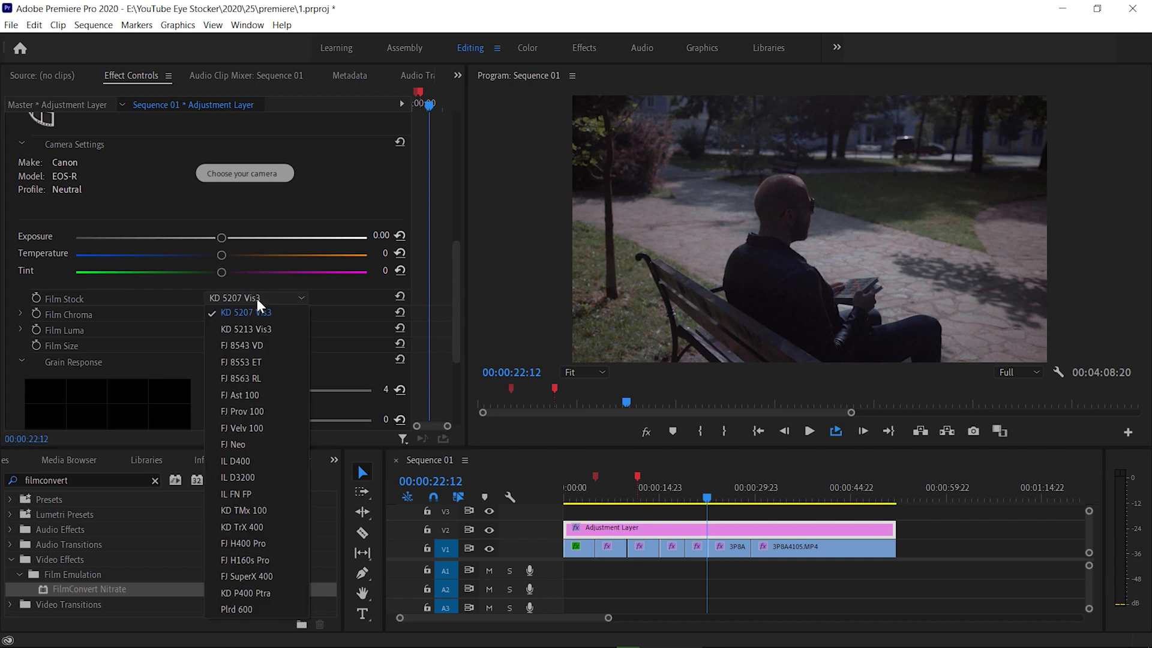
pyautogui.click(252, 327)
pyautogui.click(253, 300)
pyautogui.click(247, 344)
pyautogui.click(252, 299)
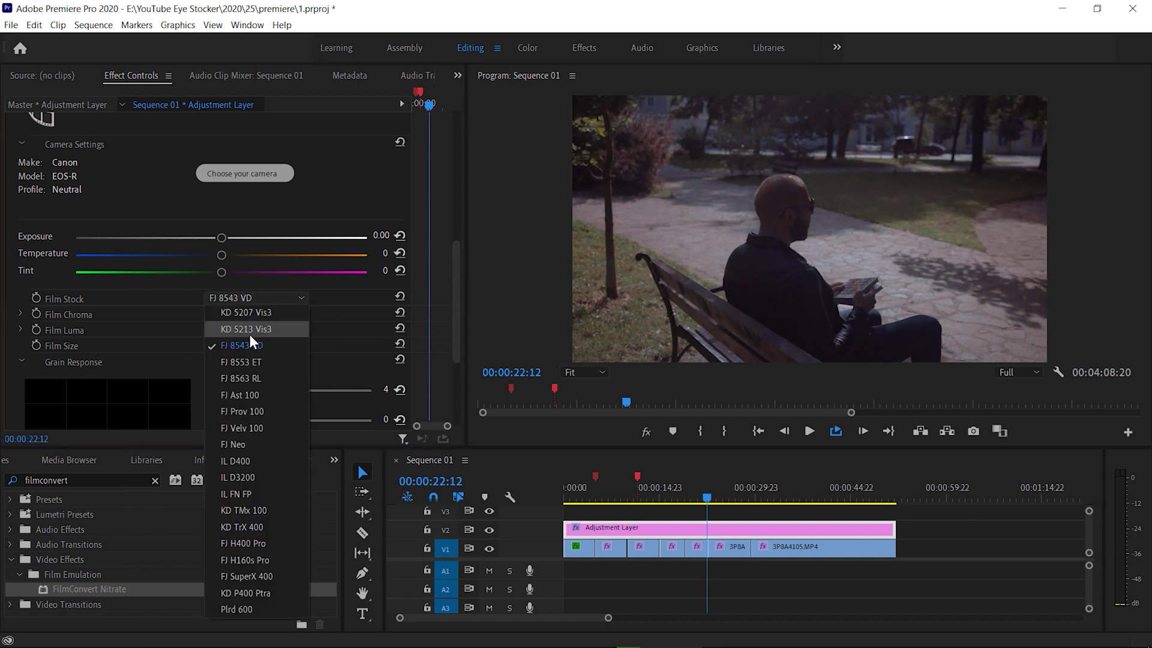
pyautogui.click(246, 361)
pyautogui.click(254, 297)
pyautogui.click(255, 377)
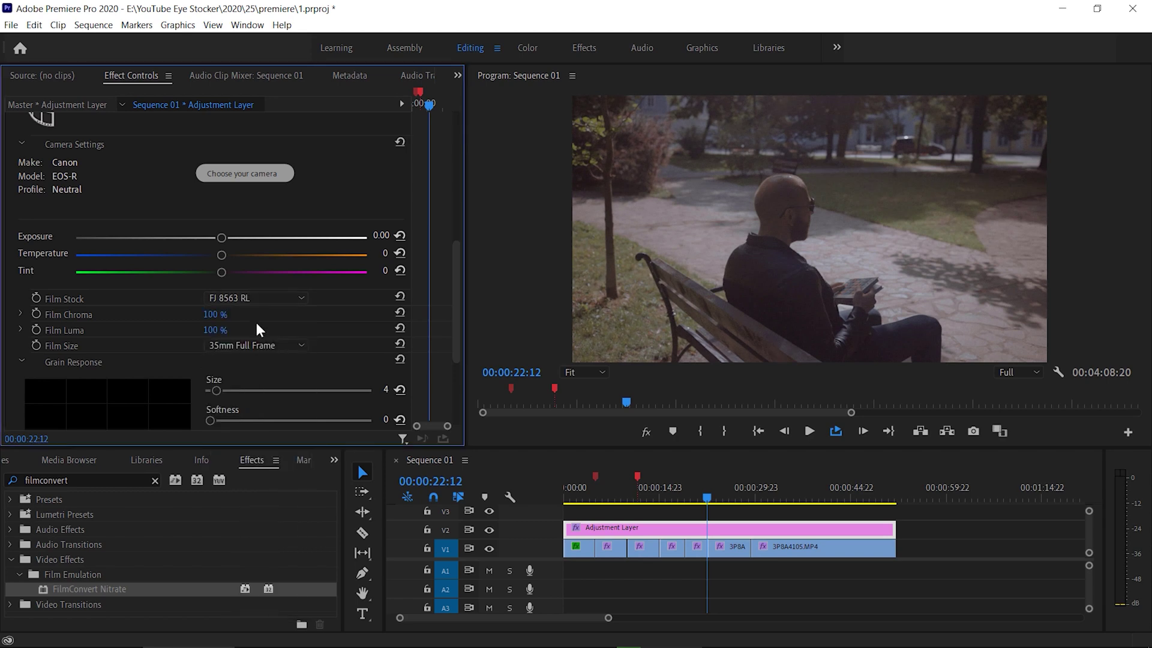
# Try FJ Ast 100, IL D400 and IL D3200, then settle back on FJ 8543 VD.
pyautogui.click(257, 298)
pyautogui.click(255, 395)
pyautogui.click(253, 306)
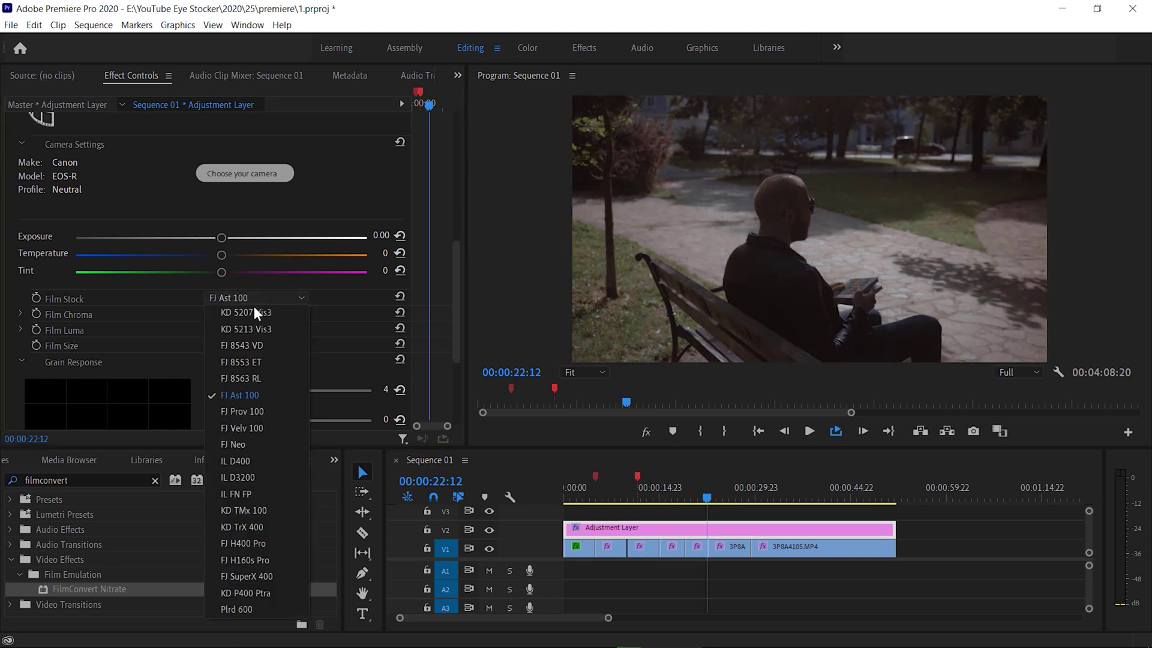
pyautogui.click(248, 456)
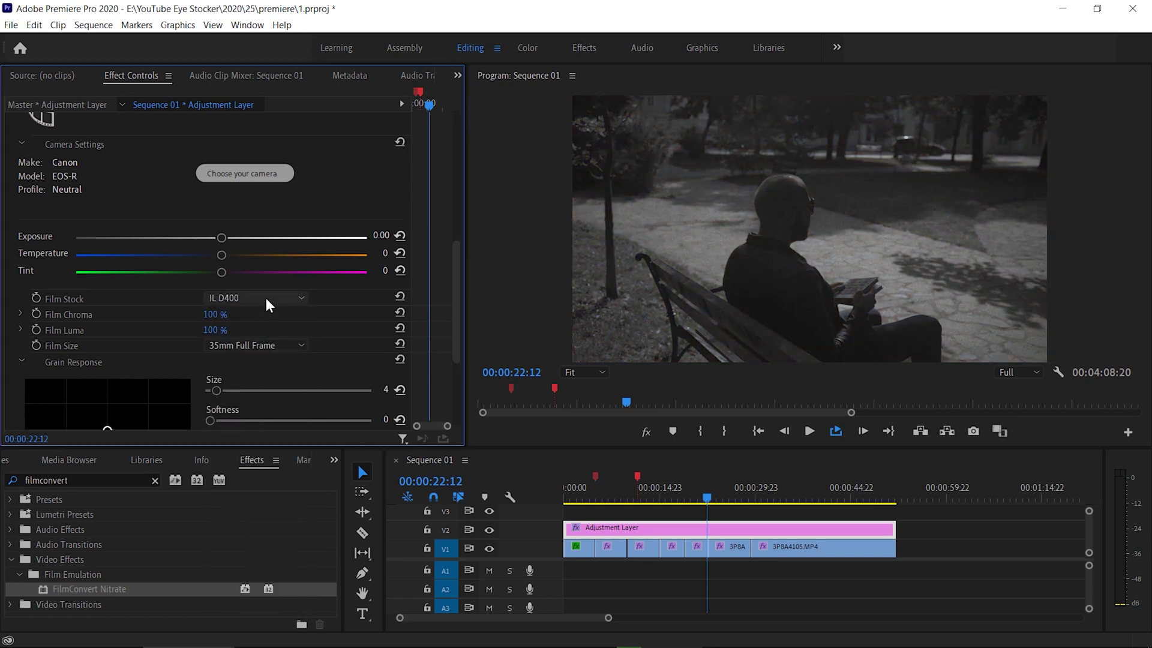
pyautogui.click(266, 299)
pyautogui.click(255, 473)
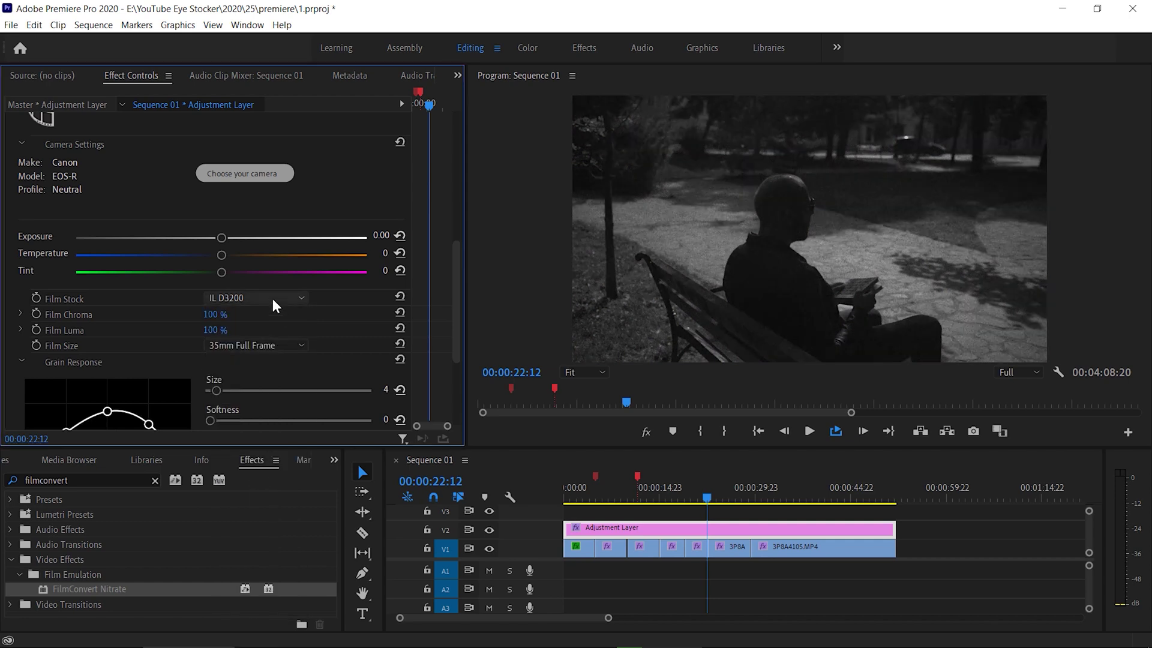
pyautogui.click(273, 298)
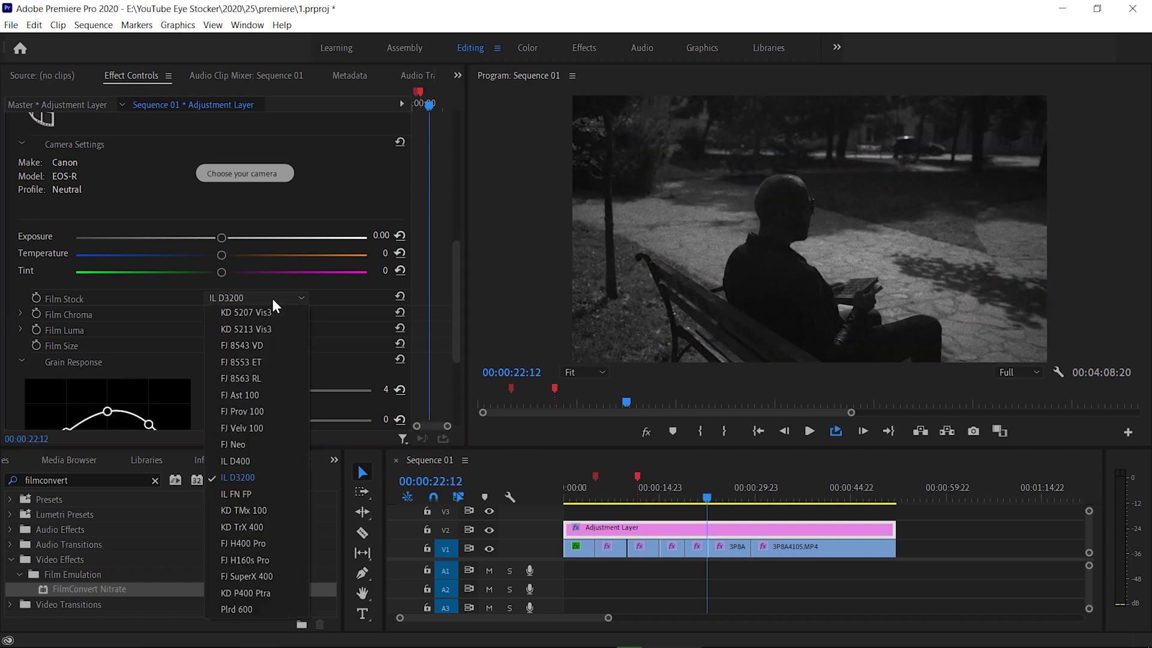
pyautogui.click(251, 341)
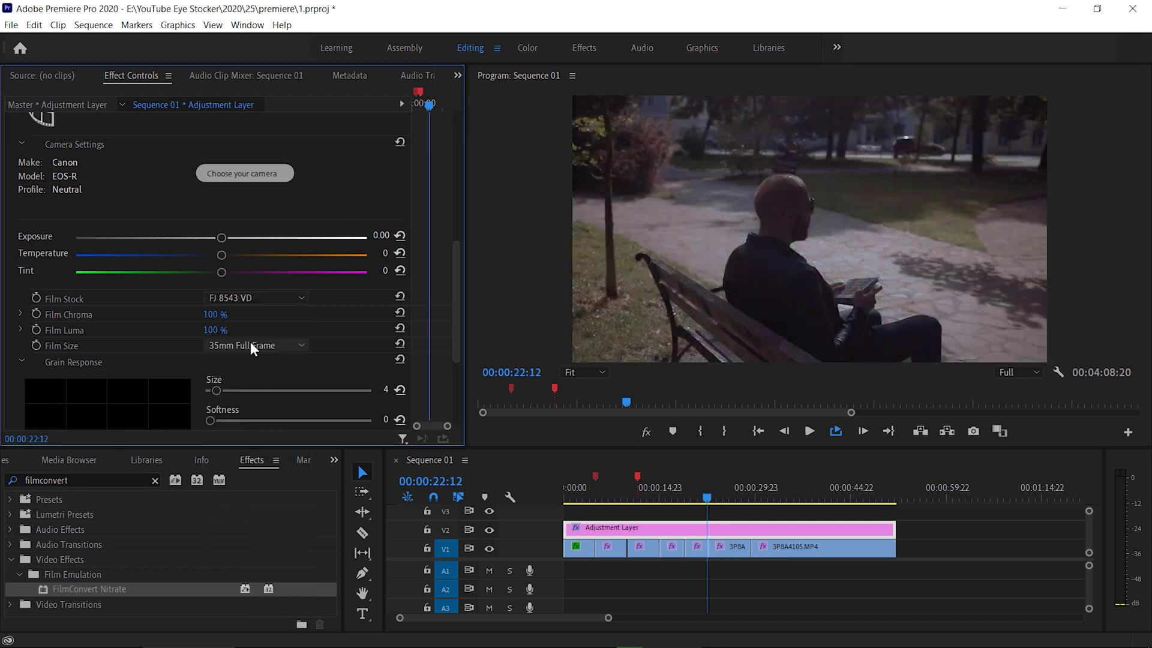
pyautogui.scroll(-1, 251, 341)
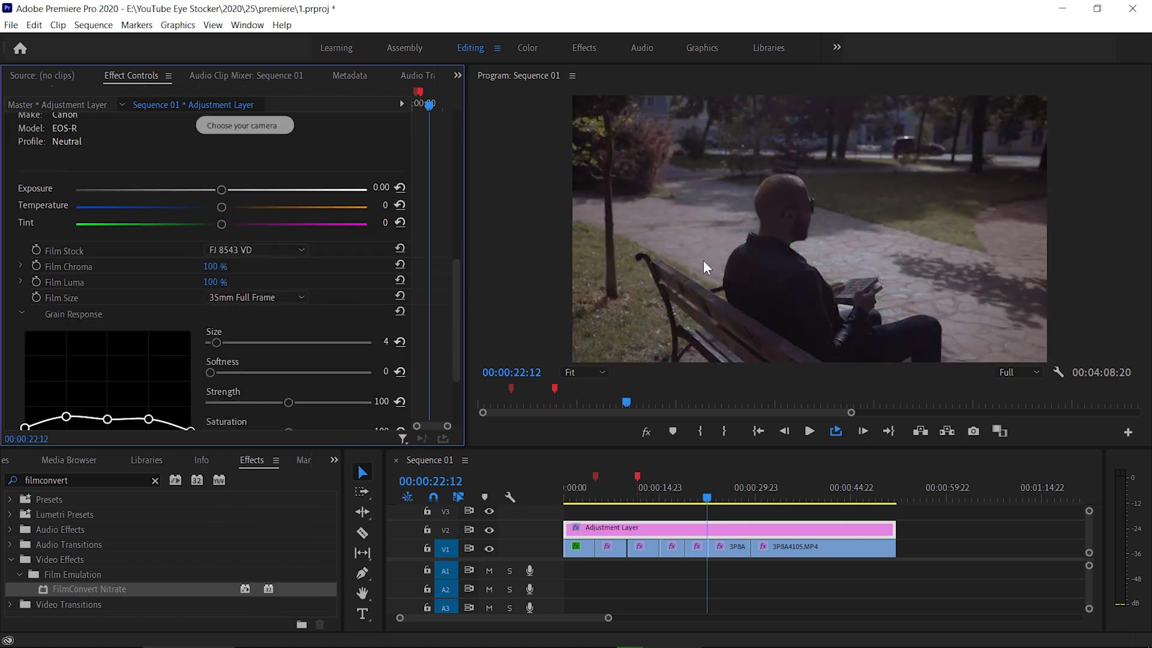
# Compare the grade with effects on and off, then test Film Chroma and Film Luma, keeping both at 100%.
pyautogui.click(645, 432)
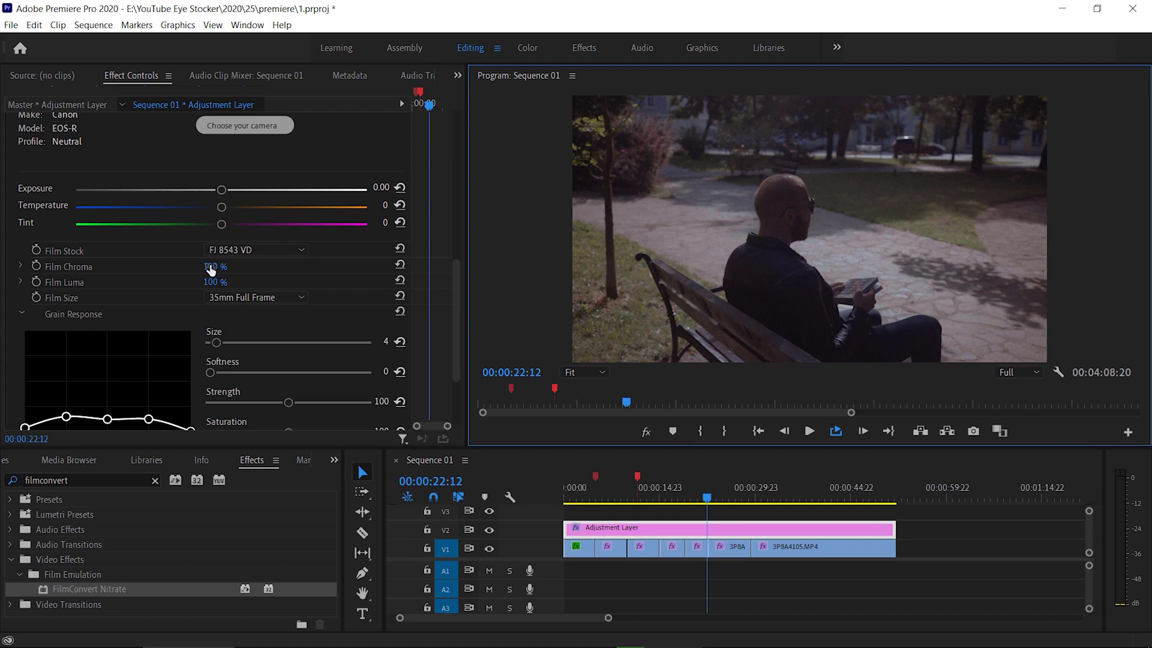
pyautogui.moveTo(210, 269); pyautogui.dragTo(121, 269)
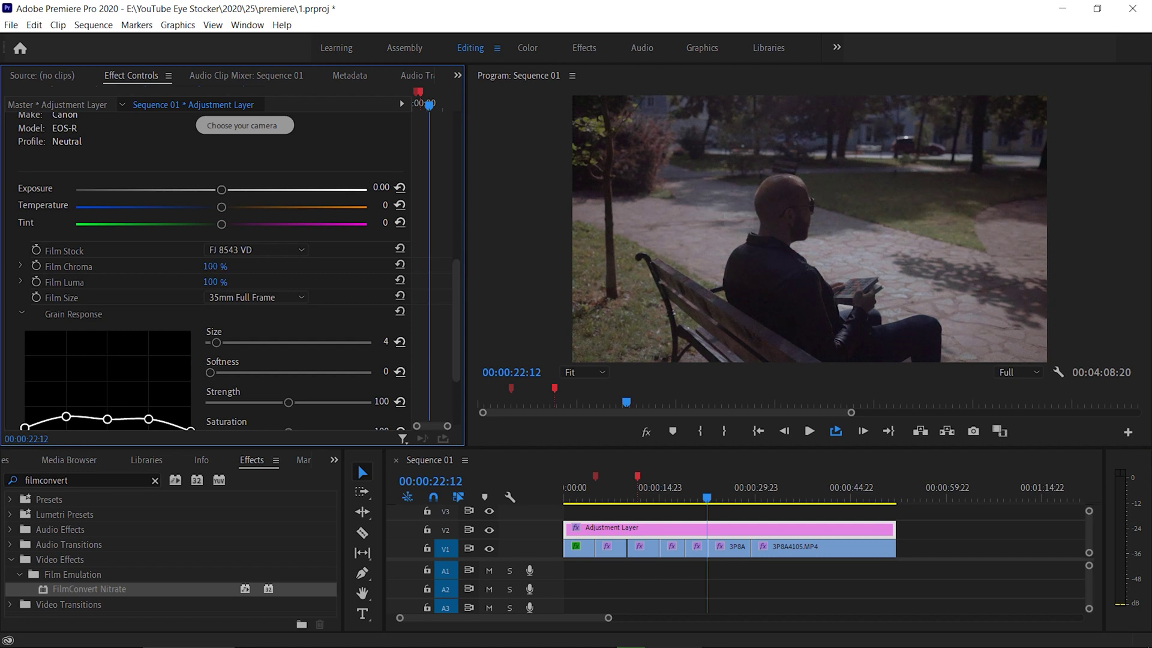
pyautogui.moveTo(211, 266); pyautogui.dragTo(121, 267)
pyautogui.moveTo(211, 282); pyautogui.dragTo(301, 282)
pyautogui.moveTo(211, 282); pyautogui.dragTo(202, 282)
pyautogui.moveTo(210, 281); pyautogui.dragTo(121, 283)
pyautogui.moveTo(457, 271); pyautogui.dragTo(460, 296)
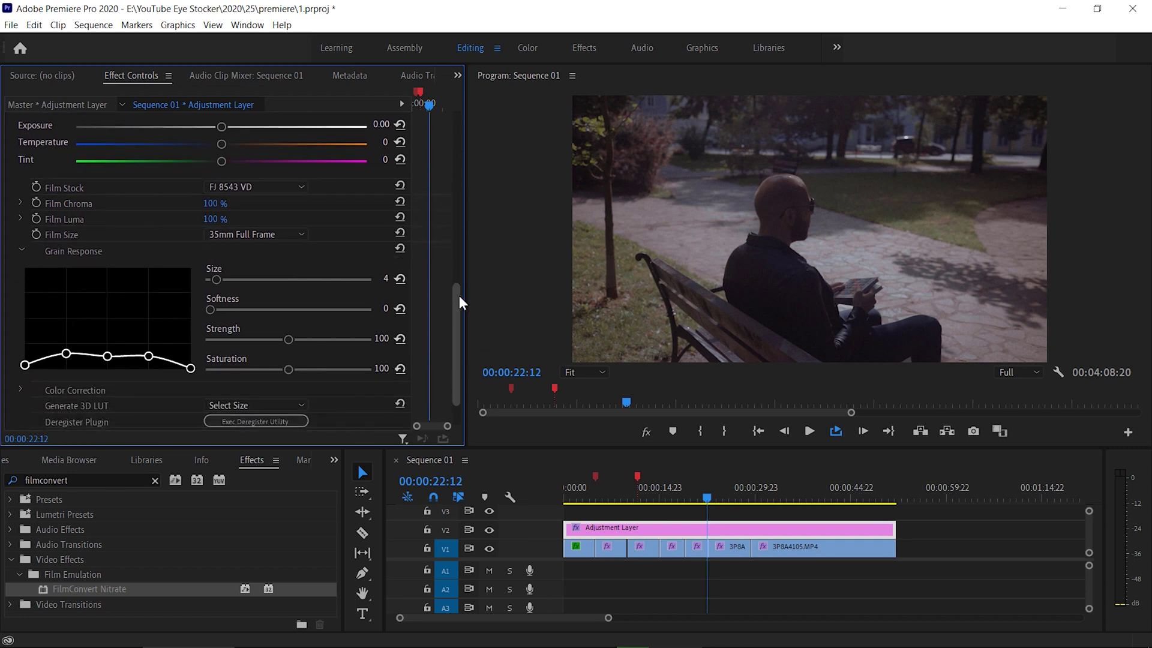
pyautogui.click(648, 435)
pyautogui.click(648, 436)
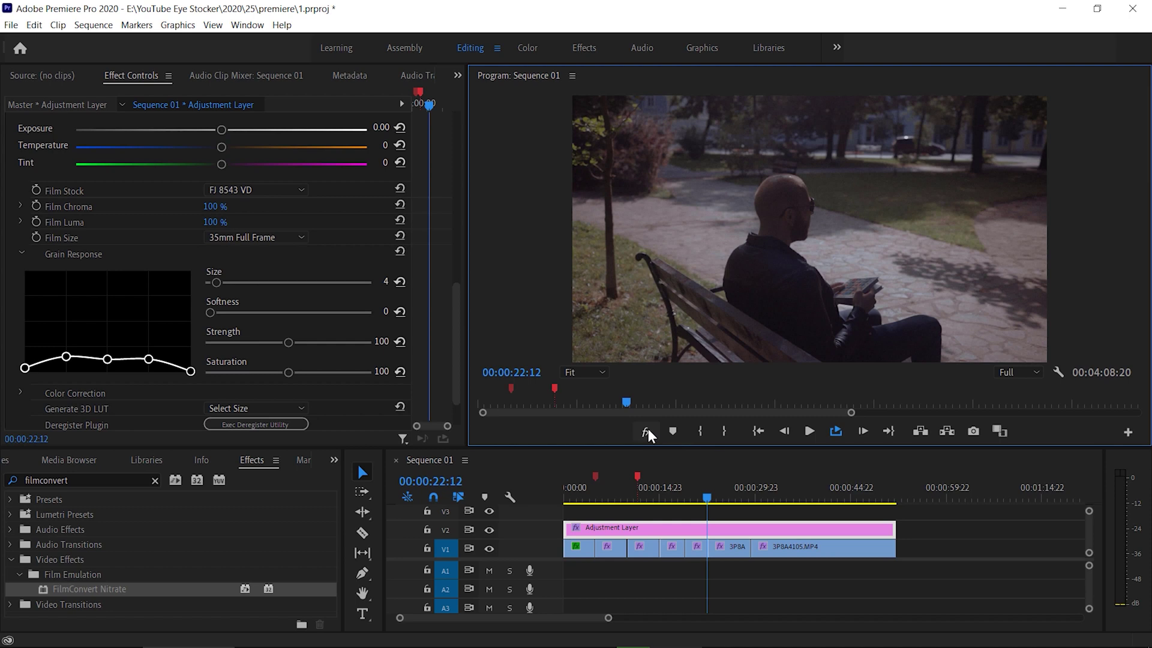
pyautogui.click(648, 435)
pyautogui.click(649, 435)
pyautogui.click(648, 435)
pyautogui.click(648, 435)
pyautogui.click(262, 237)
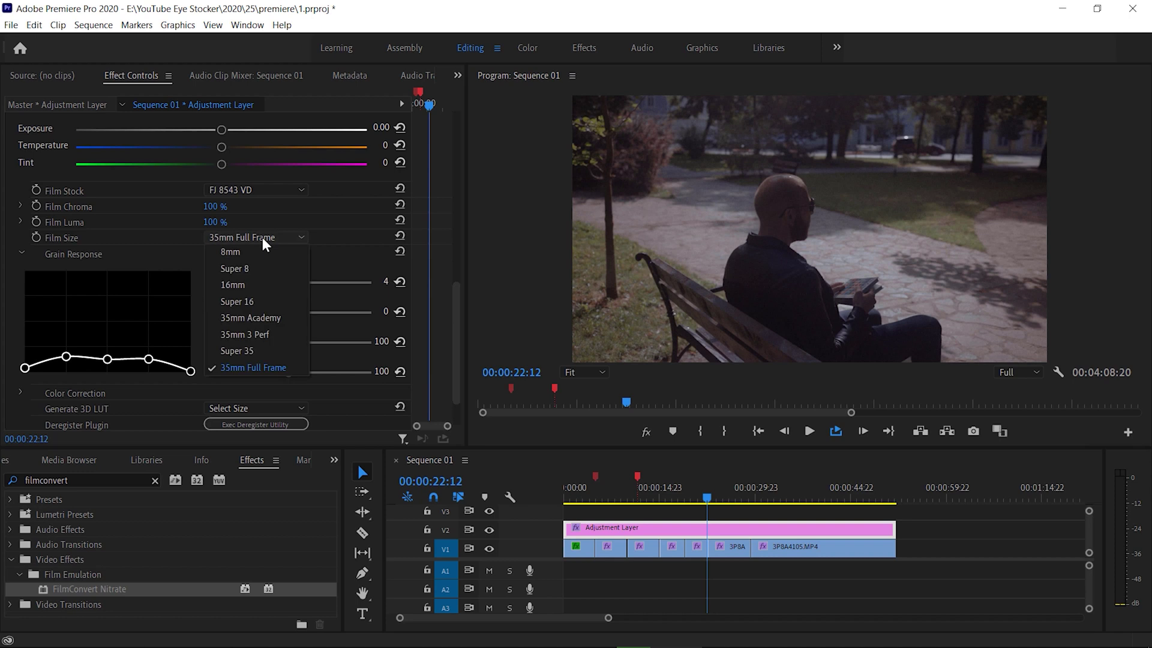
pyautogui.click(252, 367)
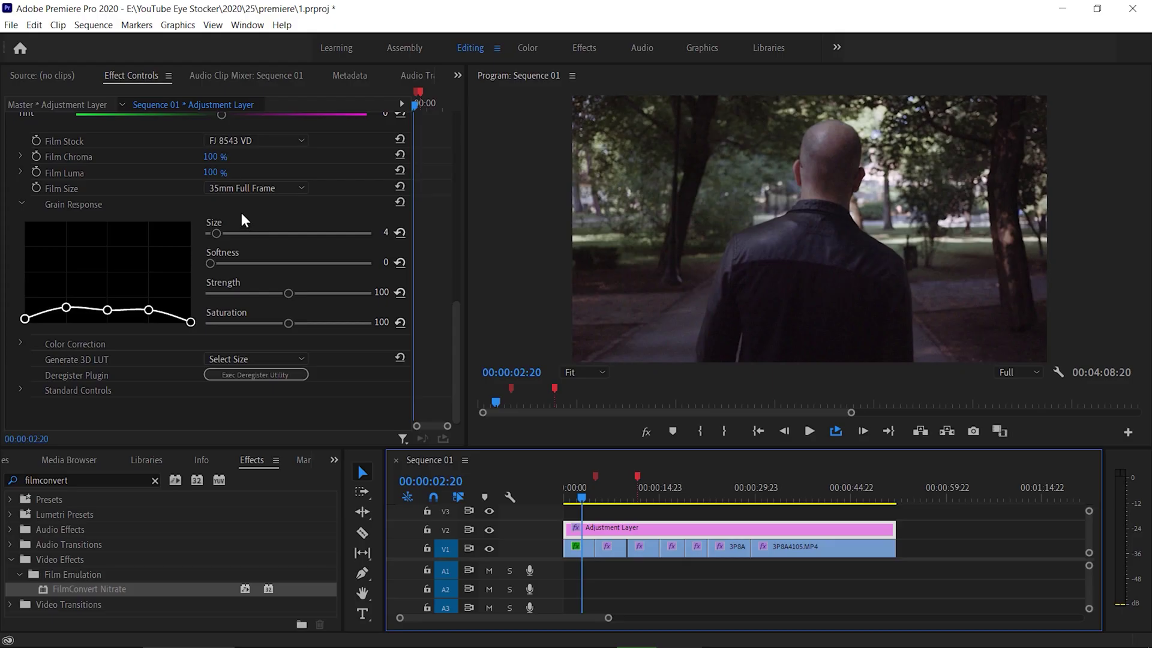
# Set grain size to 14 and strength to 102, and play back to check the grain.
pyautogui.moveTo(217, 233)
pyautogui.mouseDown()
pyautogui.moveTo(332, 233)
pyautogui.moveTo(221, 242)
pyautogui.mouseUp()
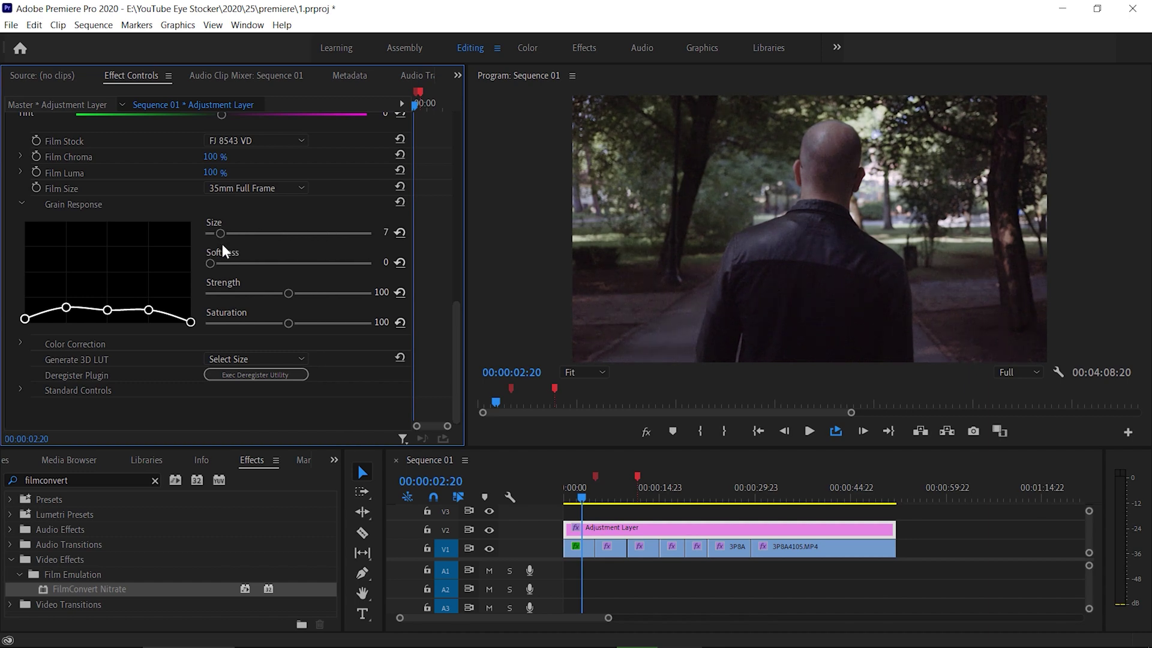
pyautogui.moveTo(221, 243); pyautogui.dragTo(232, 244)
pyautogui.moveTo(288, 294); pyautogui.dragTo(291, 296)
pyautogui.press('space')
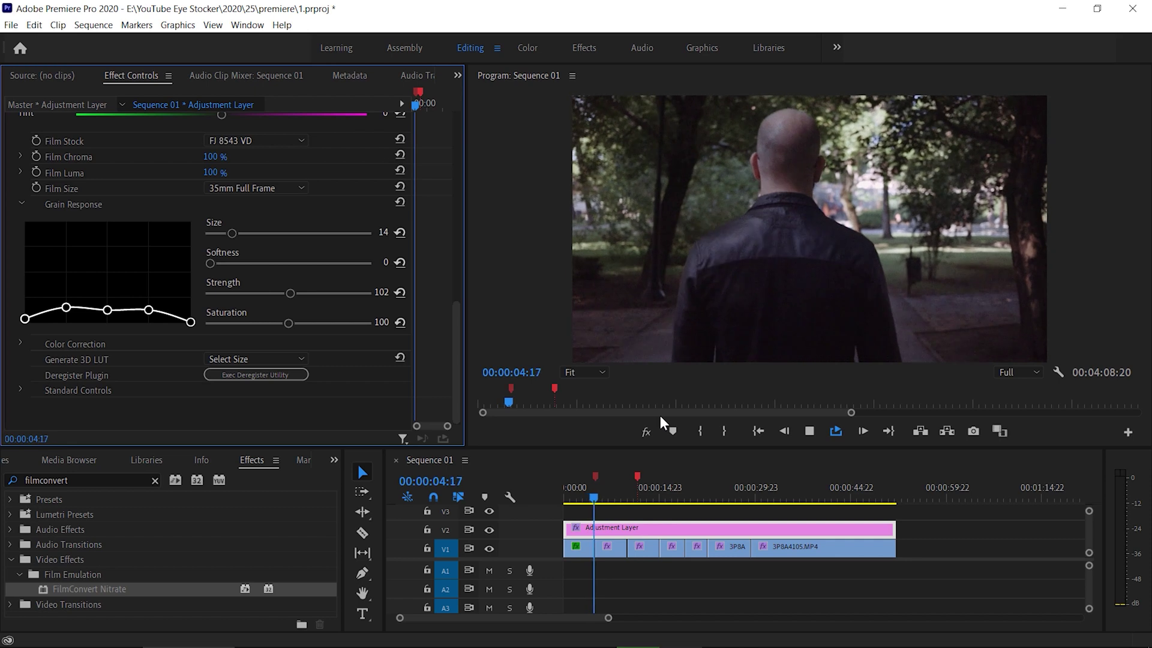
pyautogui.press('space')
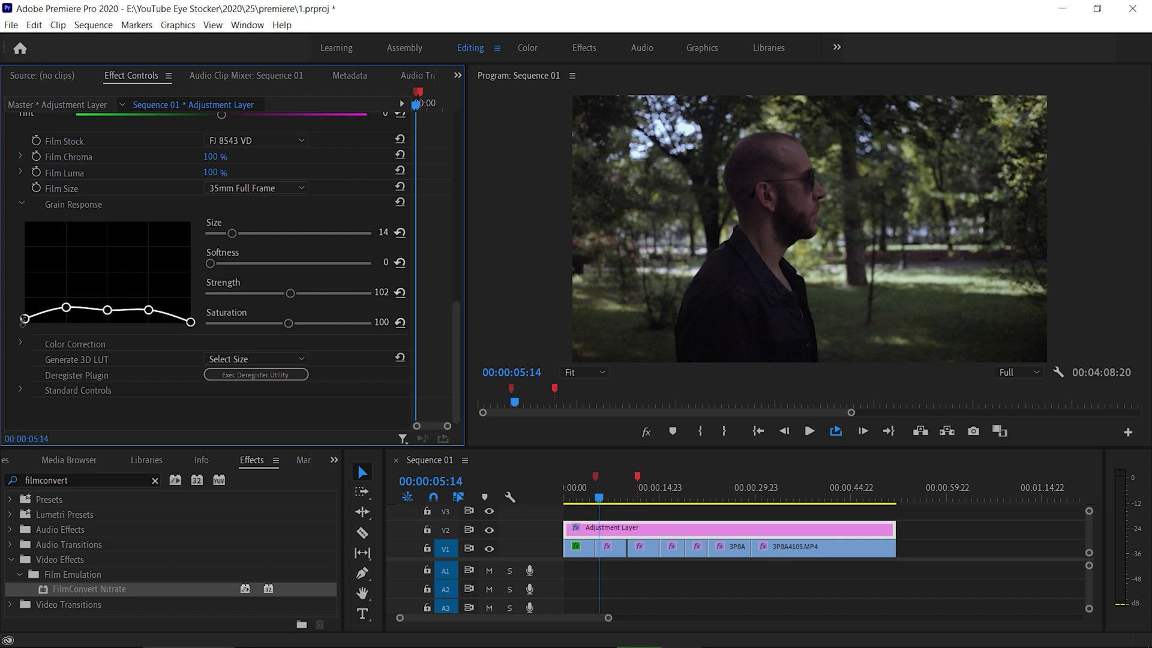
# Test lifting shadow grain on the Grain Response curve, then bring up the waveform scope.
pyautogui.moveTo(25, 319); pyautogui.dragTo(25, 245)
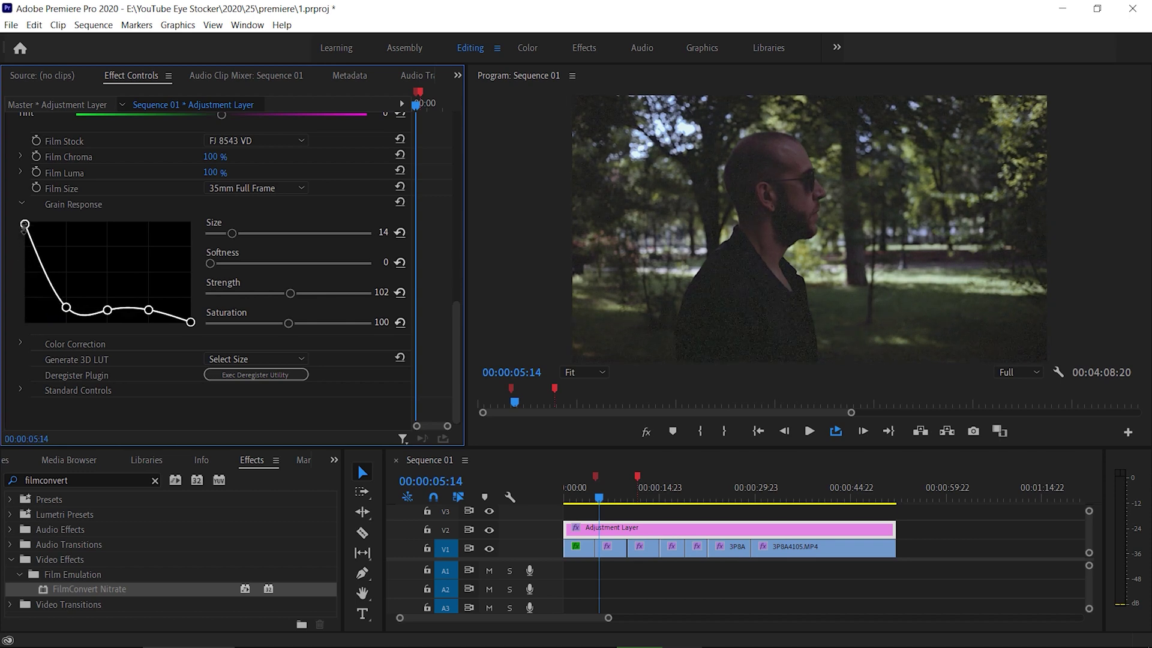
pyautogui.moveTo(25, 246)
pyautogui.mouseDown()
pyautogui.moveTo(24, 229)
pyautogui.moveTo(24, 243)
pyautogui.mouseUp()
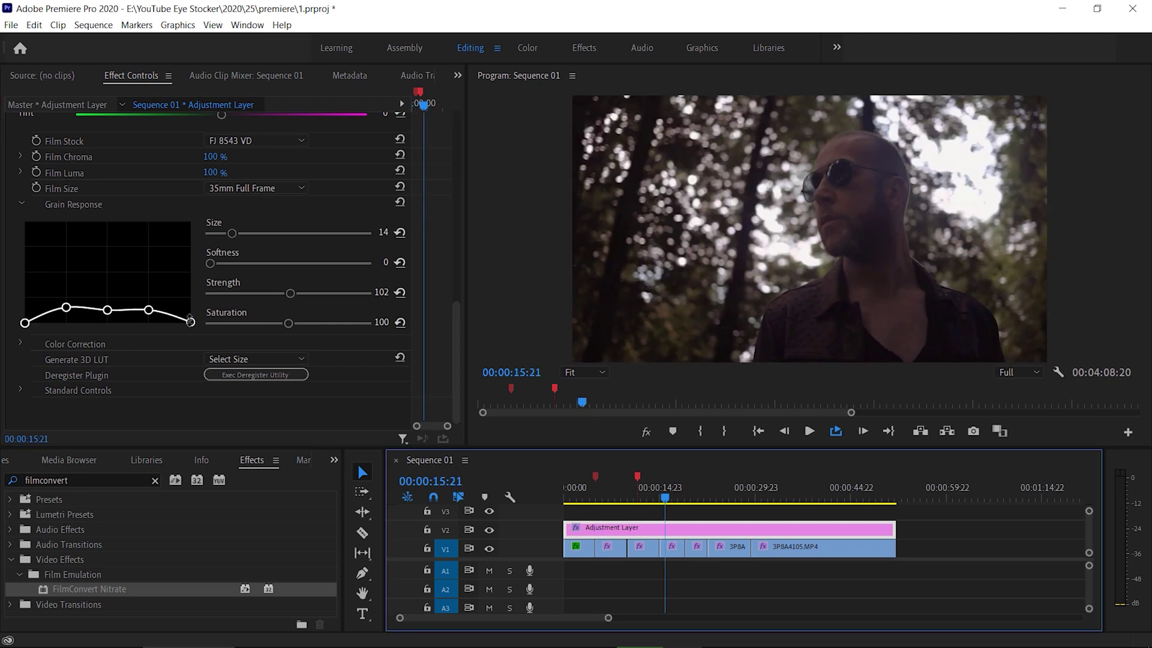
pyautogui.hotkey('shift', '5')
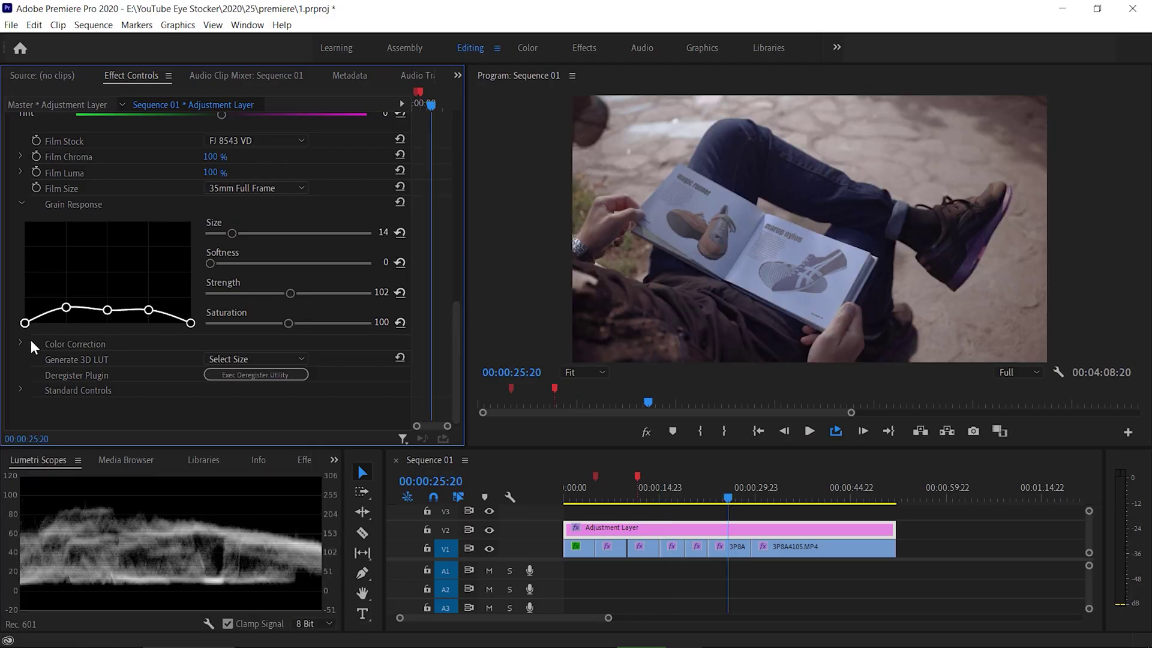
# Expand Color Correction and test shadow and midtone adjustments, undoing the last two changes.
pyautogui.click(21, 345)
pyautogui.moveTo(453, 245); pyautogui.dragTo(458, 289)
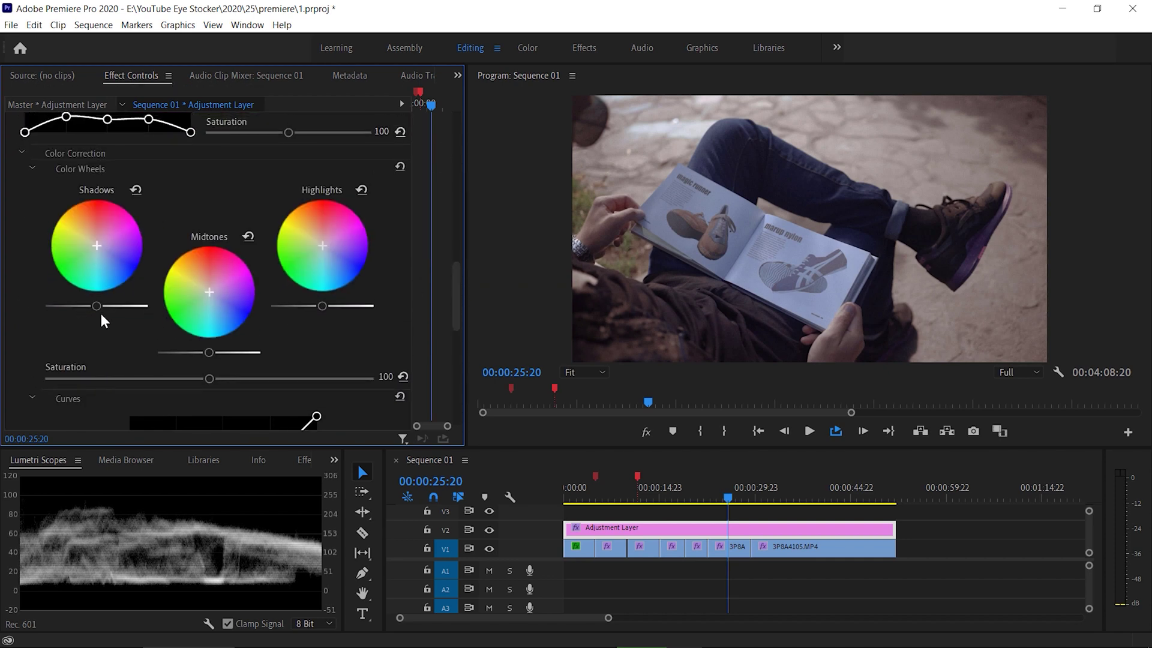
pyautogui.moveTo(98, 307)
pyautogui.mouseDown()
pyautogui.moveTo(54, 307)
pyautogui.moveTo(100, 307)
pyautogui.mouseUp()
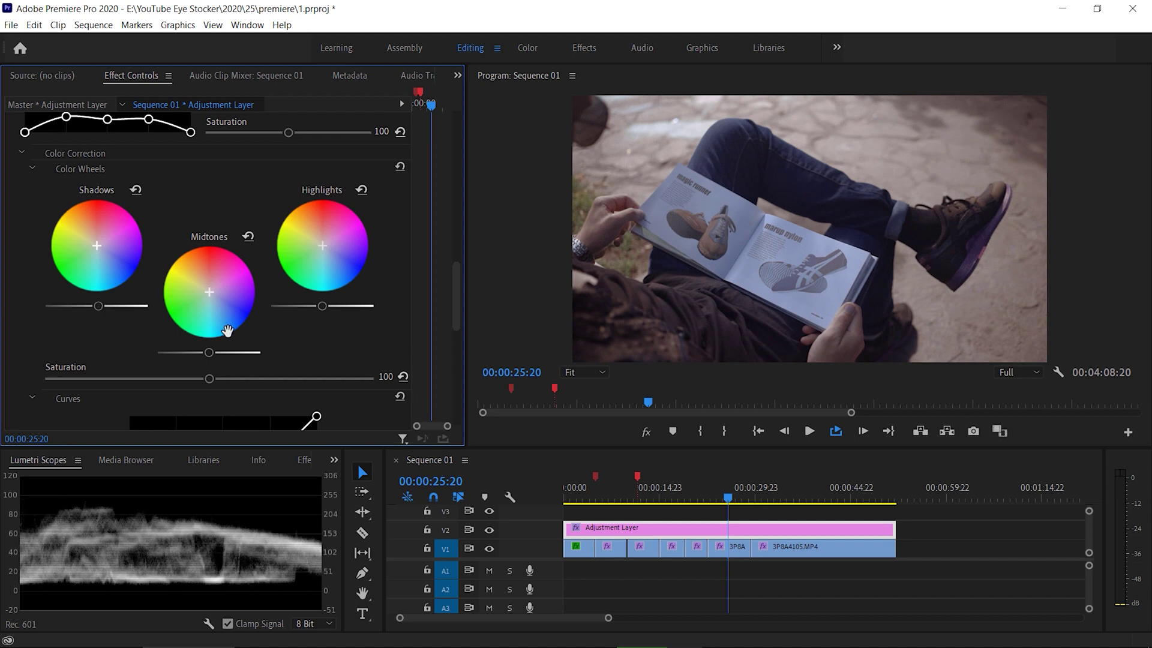
pyautogui.moveTo(210, 352); pyautogui.dragTo(210, 356)
pyautogui.moveTo(93, 307); pyautogui.dragTo(91, 308)
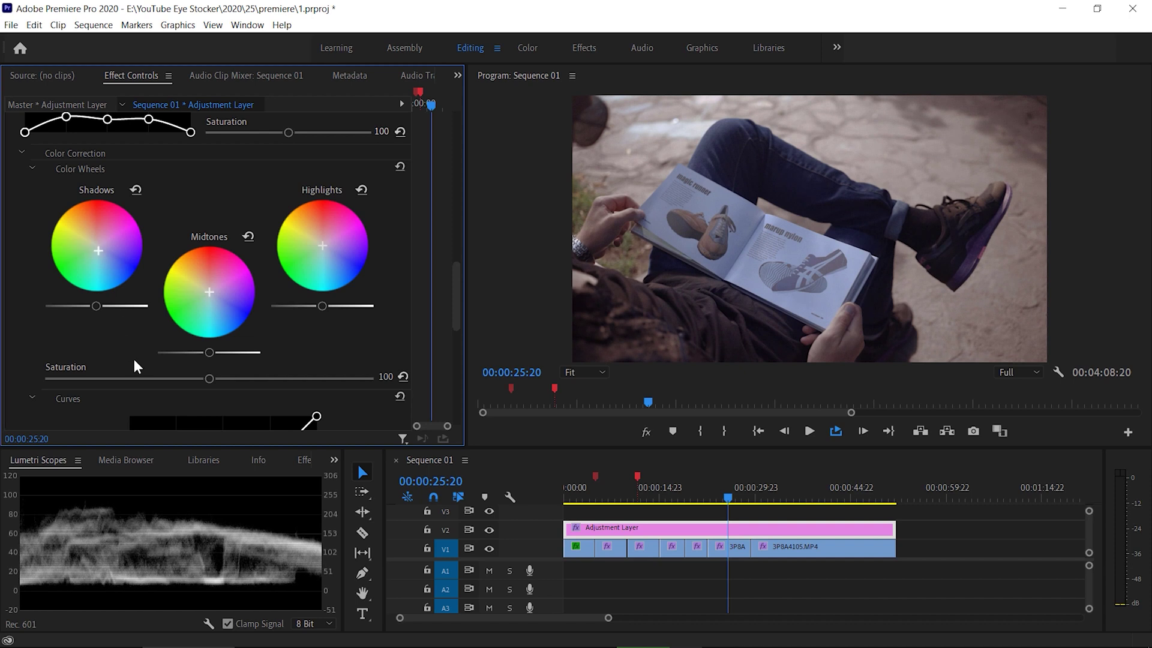
pyautogui.hotkey('ctrl', 'z')
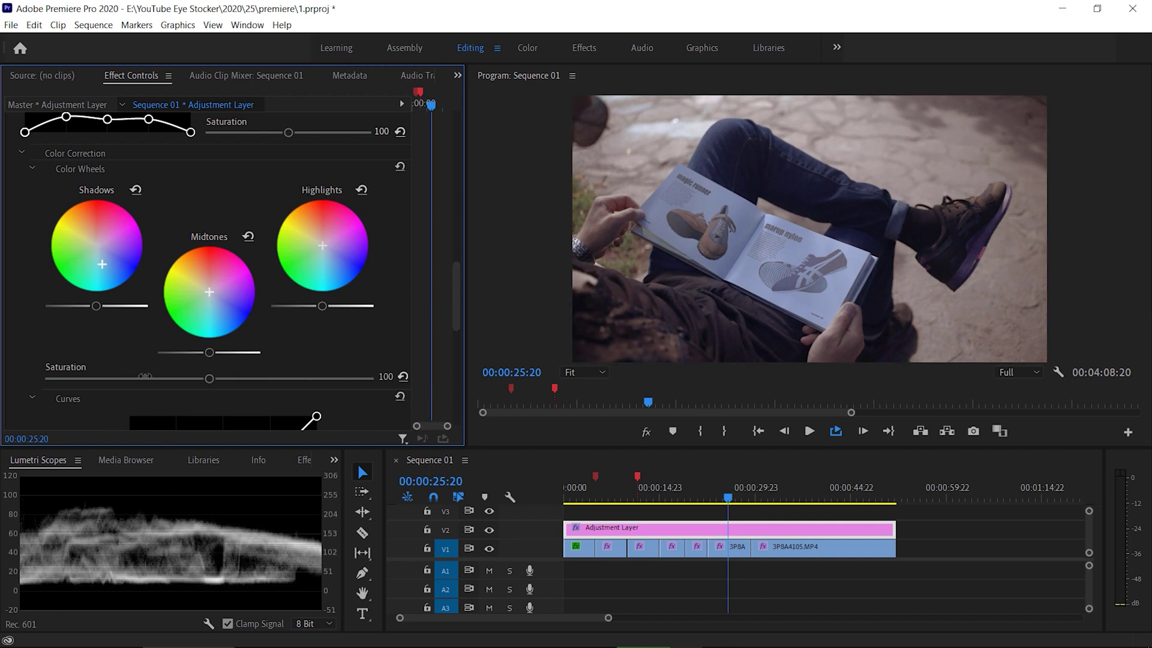
pyautogui.hotkey('ctrl', 'z')
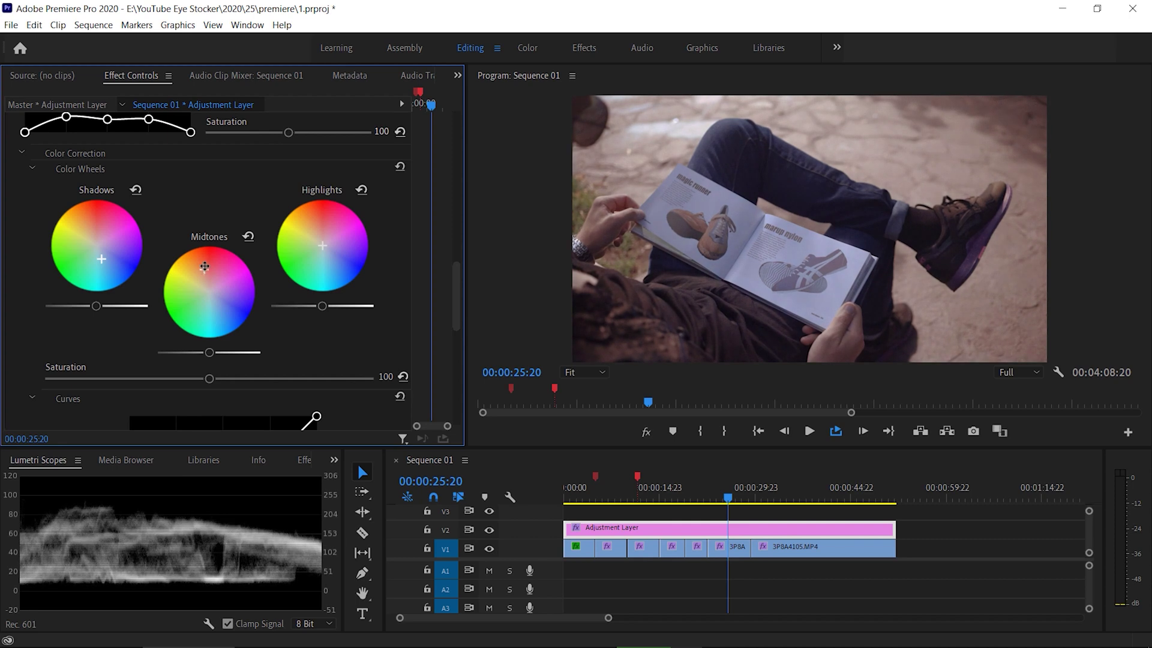
# Shift the midtone colour balance slightly and preview the grade on the bench shot.
pyautogui.moveTo(207, 272); pyautogui.dragTo(208, 282)
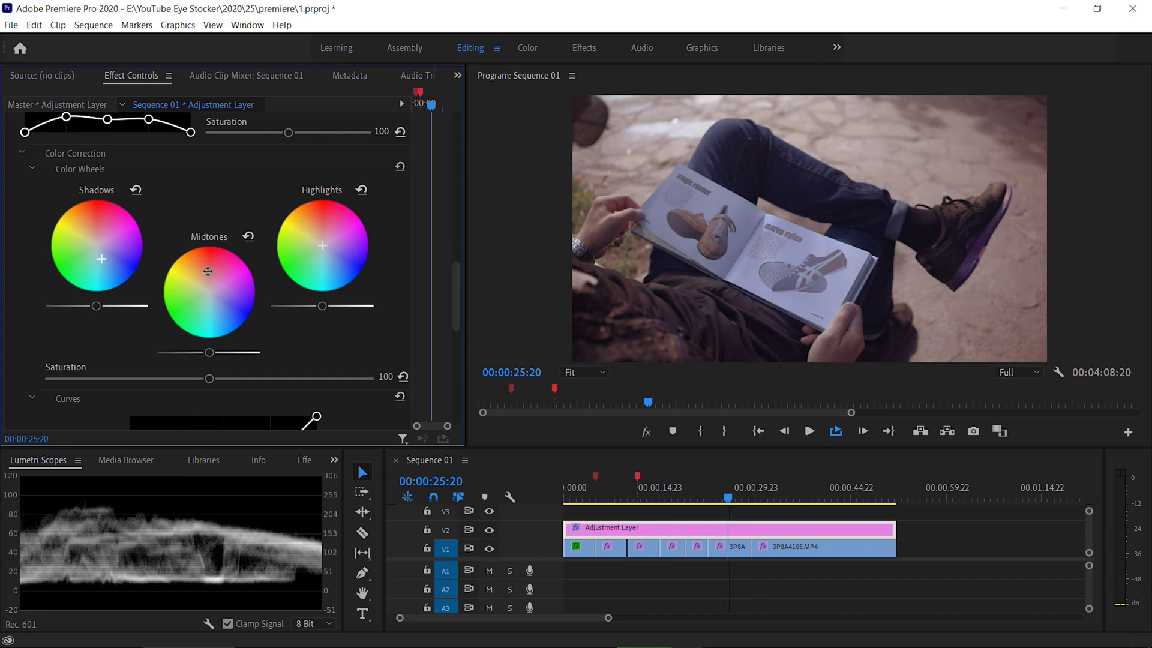
pyautogui.click(698, 500)
pyautogui.press('space')
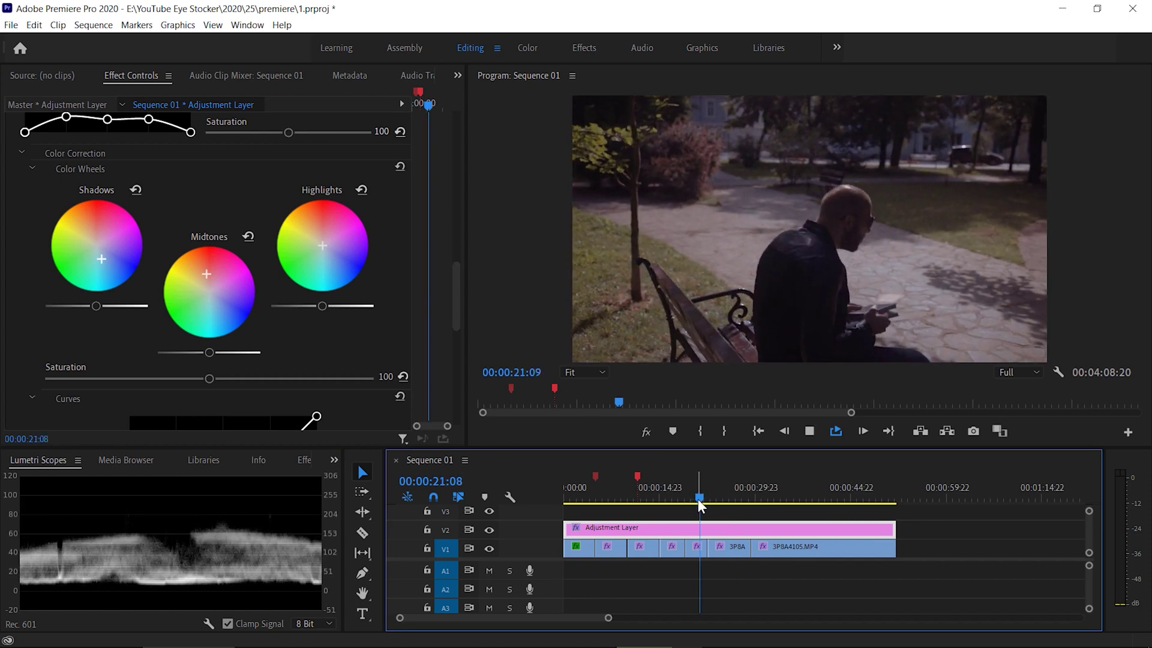
pyautogui.press('space')
pyautogui.moveTo(458, 309); pyautogui.dragTo(457, 367)
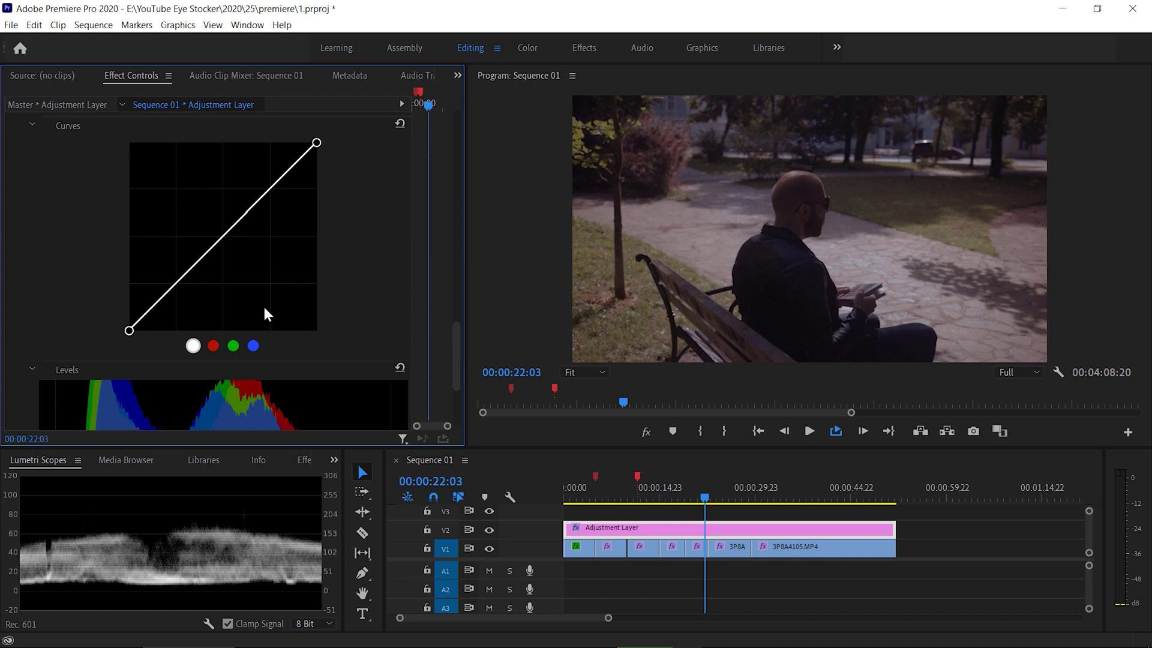
pyautogui.moveTo(454, 343); pyautogui.dragTo(453, 384)
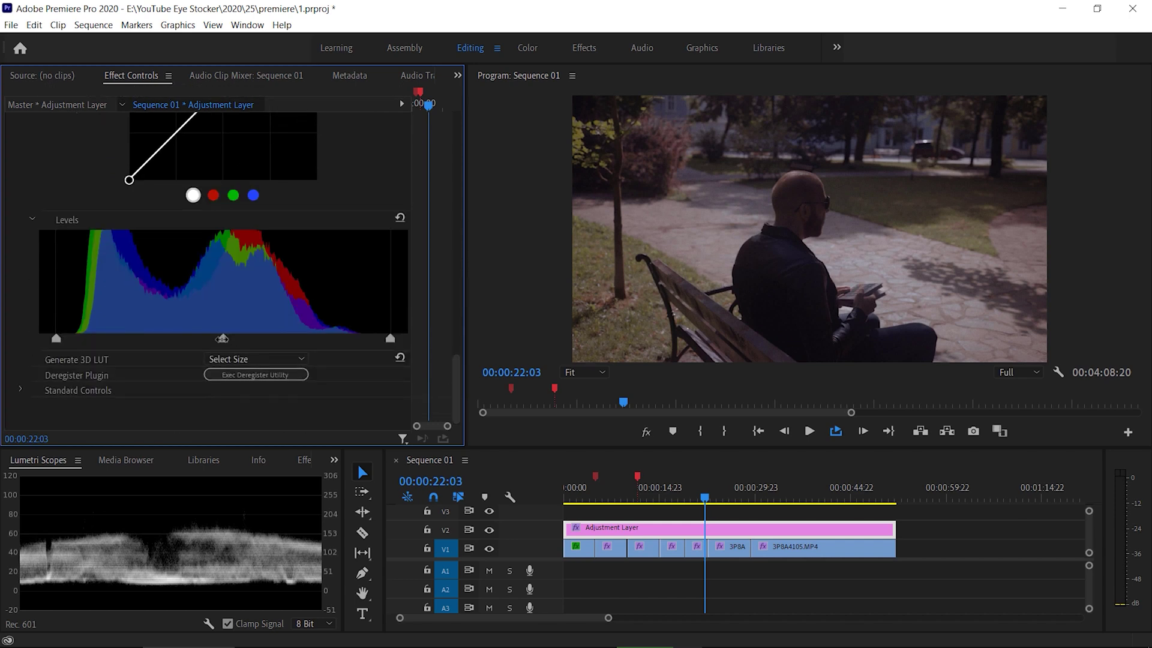
# Brighten the Levels midtones, bow the tone curve upward, and nudge its black point.
pyautogui.moveTo(222, 340)
pyautogui.mouseDown()
pyautogui.moveTo(191, 341)
pyautogui.moveTo(212, 340)
pyautogui.mouseUp()
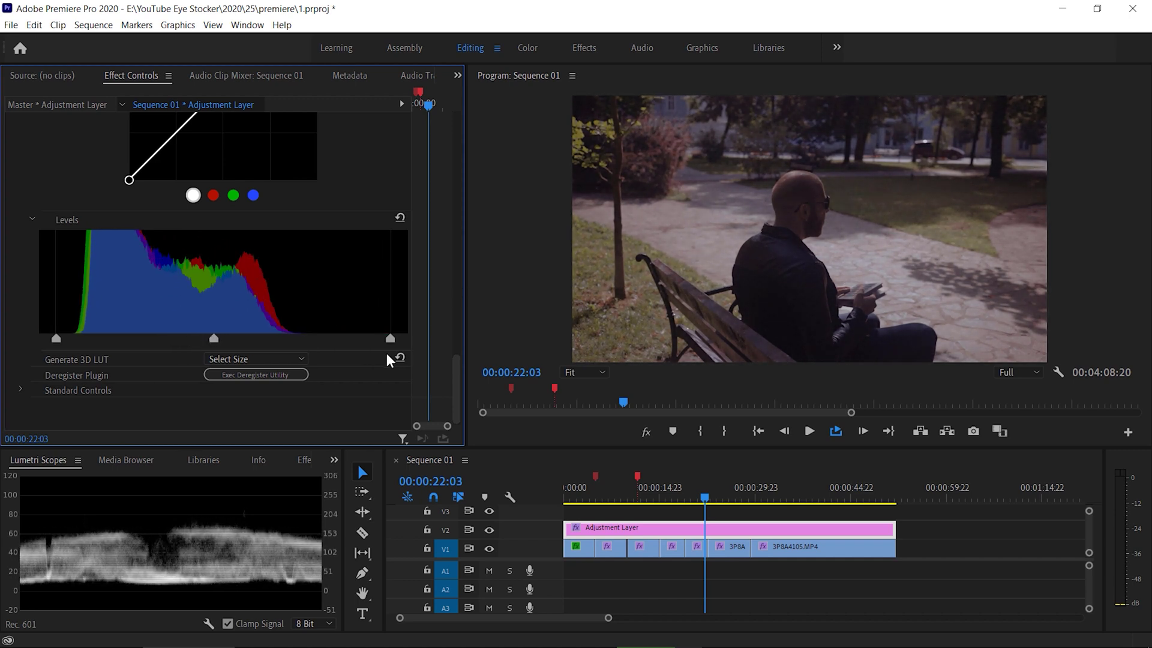
pyautogui.moveTo(452, 364); pyautogui.dragTo(453, 333)
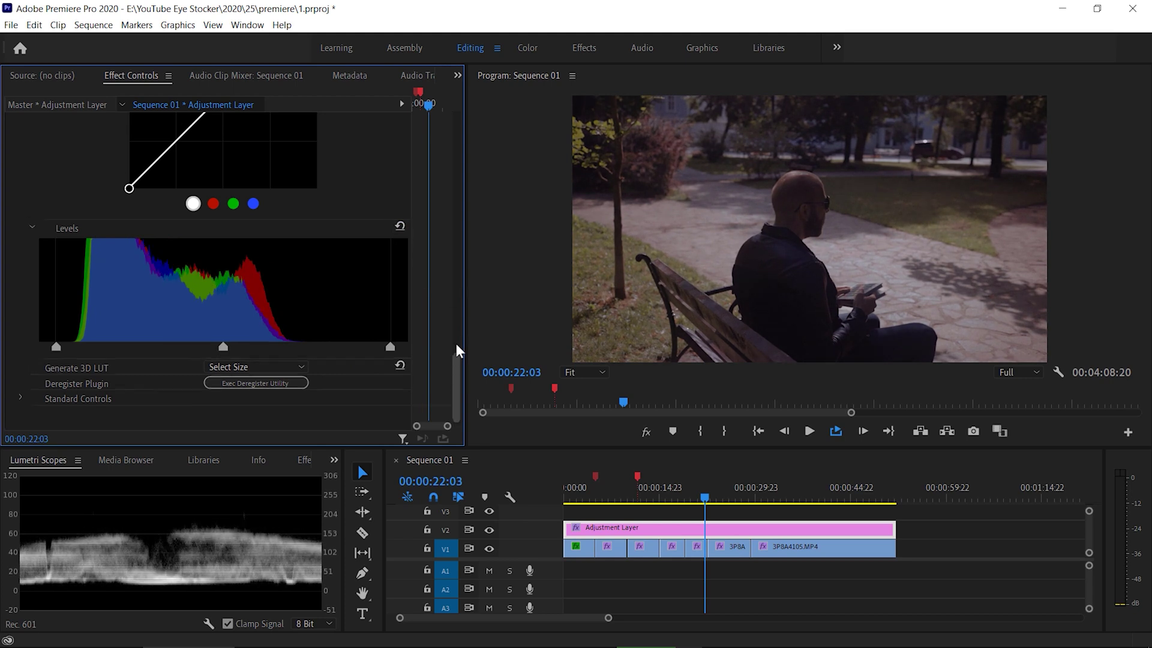
pyautogui.moveTo(225, 263); pyautogui.dragTo(217, 251)
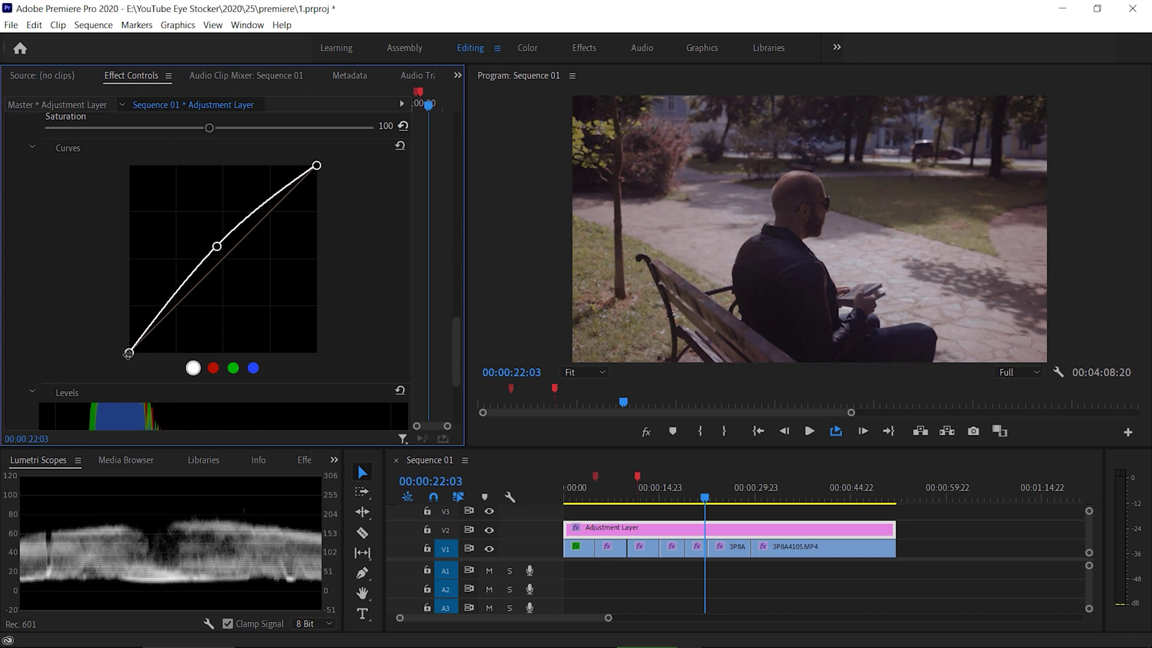
pyautogui.moveTo(130, 353); pyautogui.dragTo(135, 353)
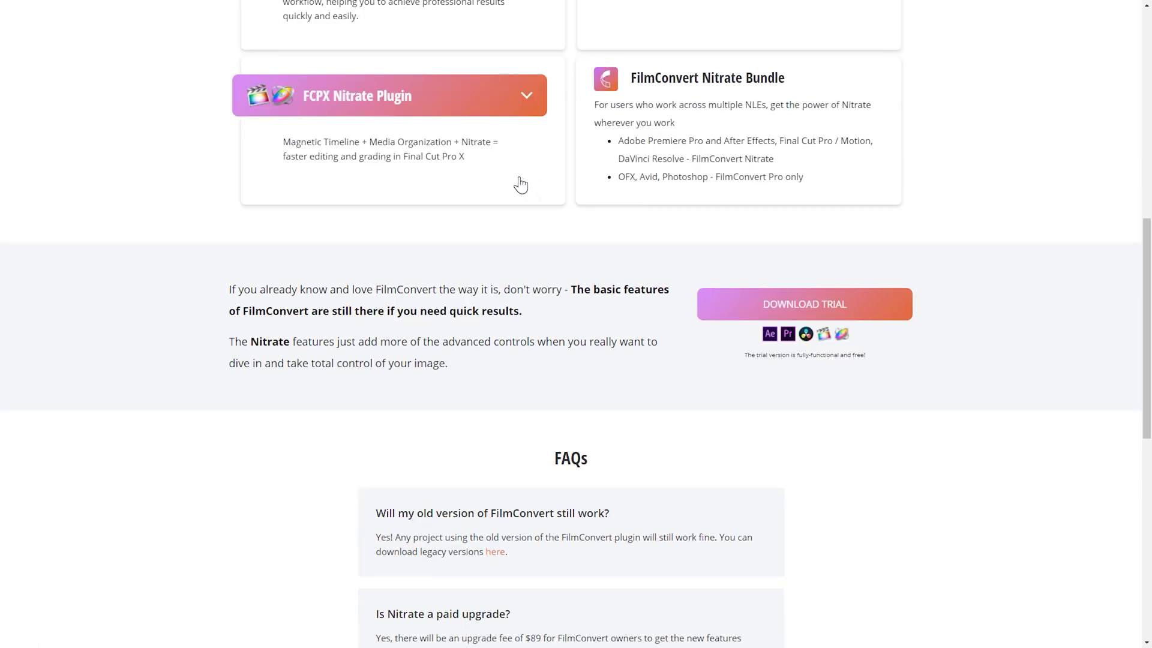
pyautogui.scroll(-2, 520, 184)
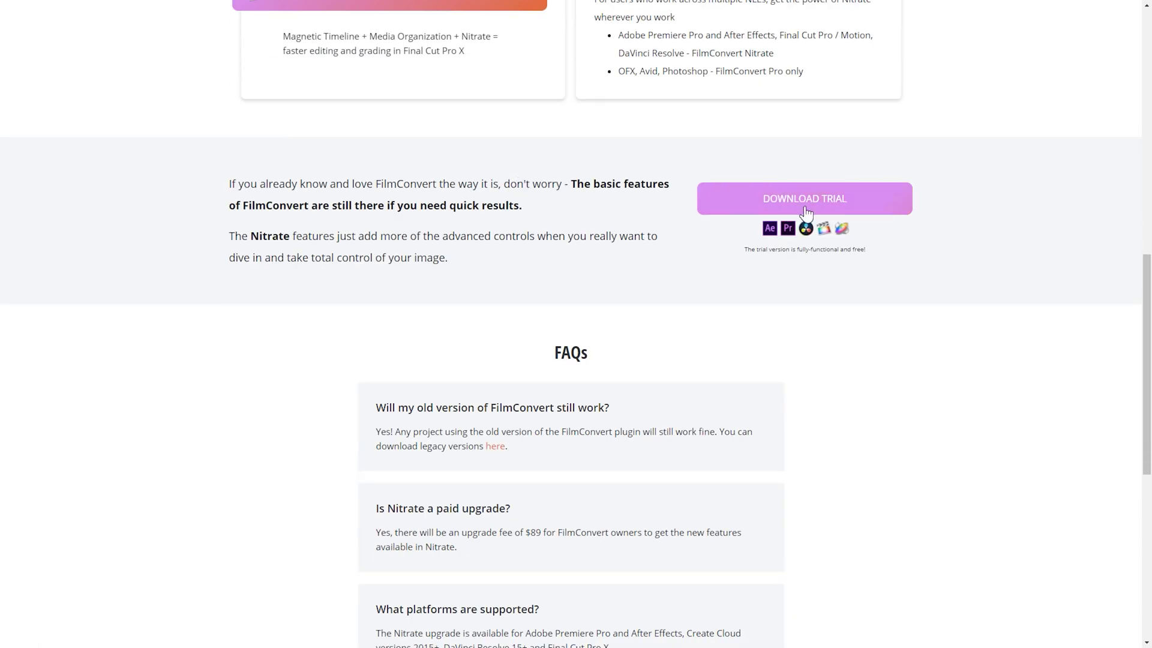